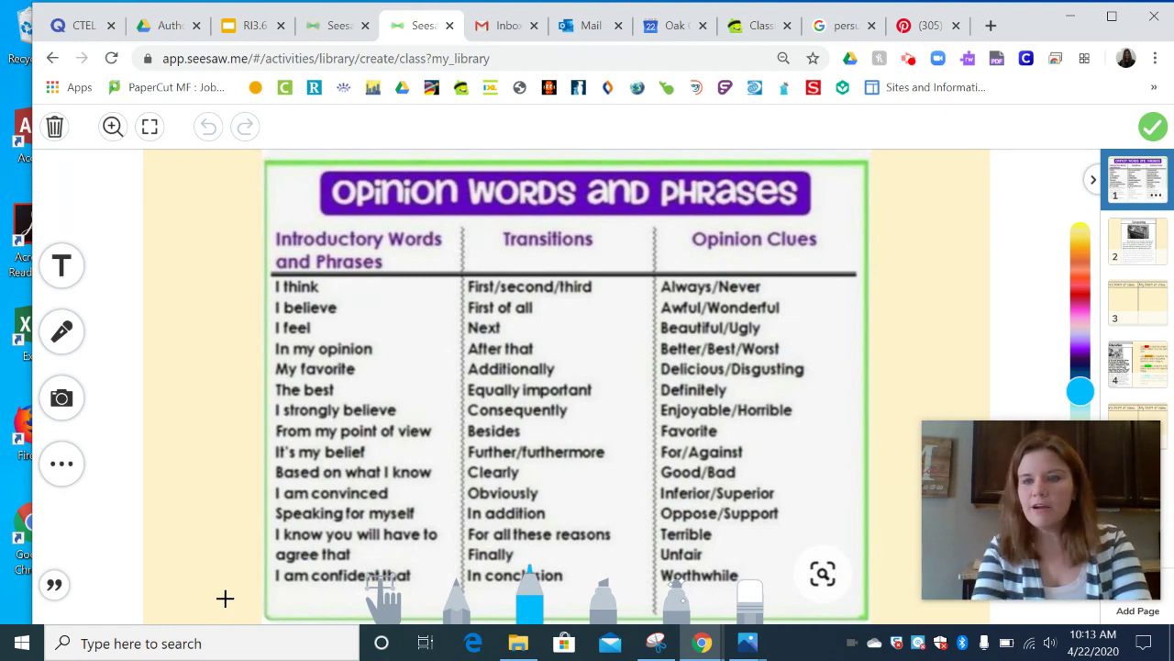
Go to page 2, the Composting opinion passage under the compost-bin photo
{"action": "left_click", "coordinate": [1138, 254]}
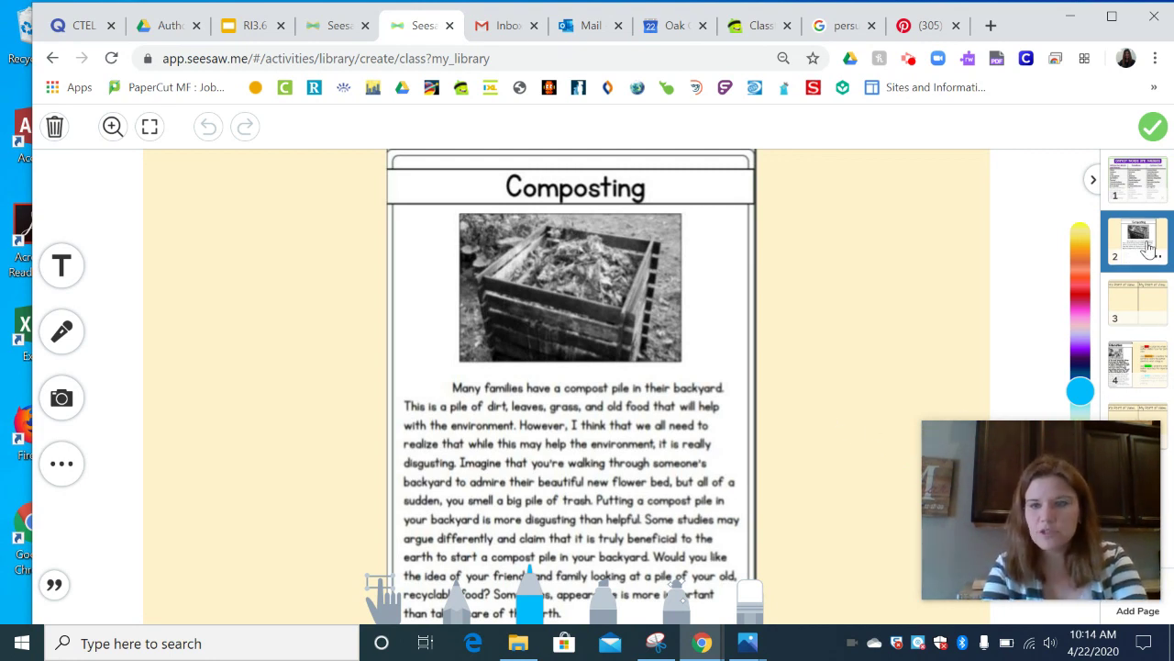
Check the Point of View chart on page 3, return to Composting, and choose a yellow highlighter
{"action": "left_click", "coordinate": [1121, 307]}
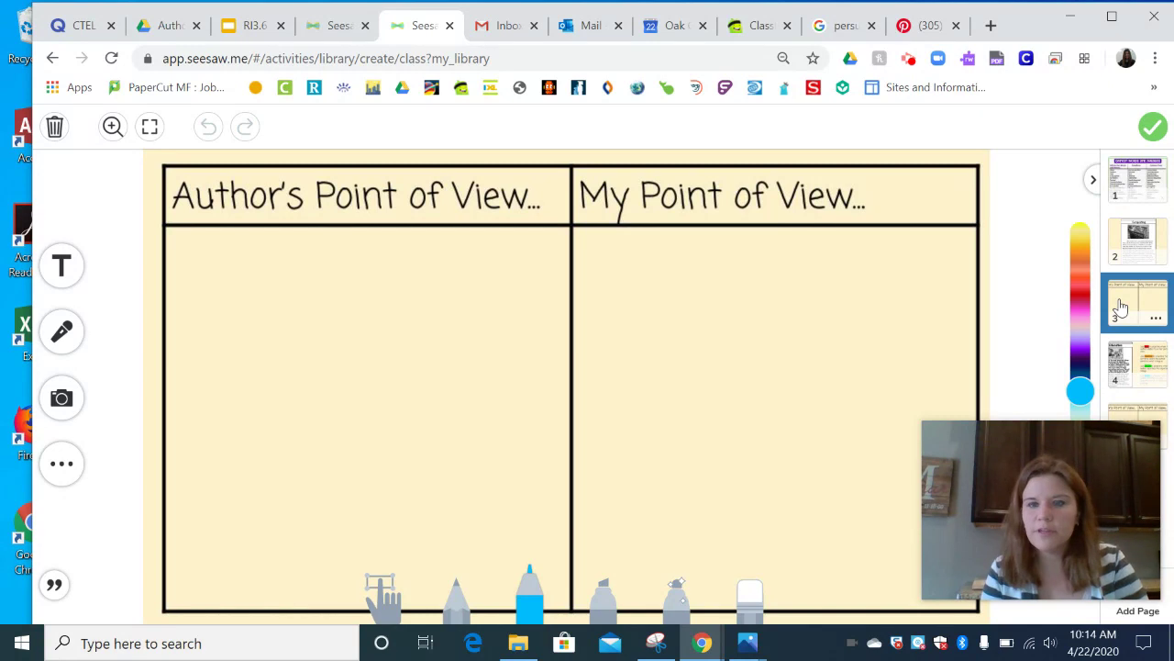
{"action": "left_click", "coordinate": [1139, 241]}
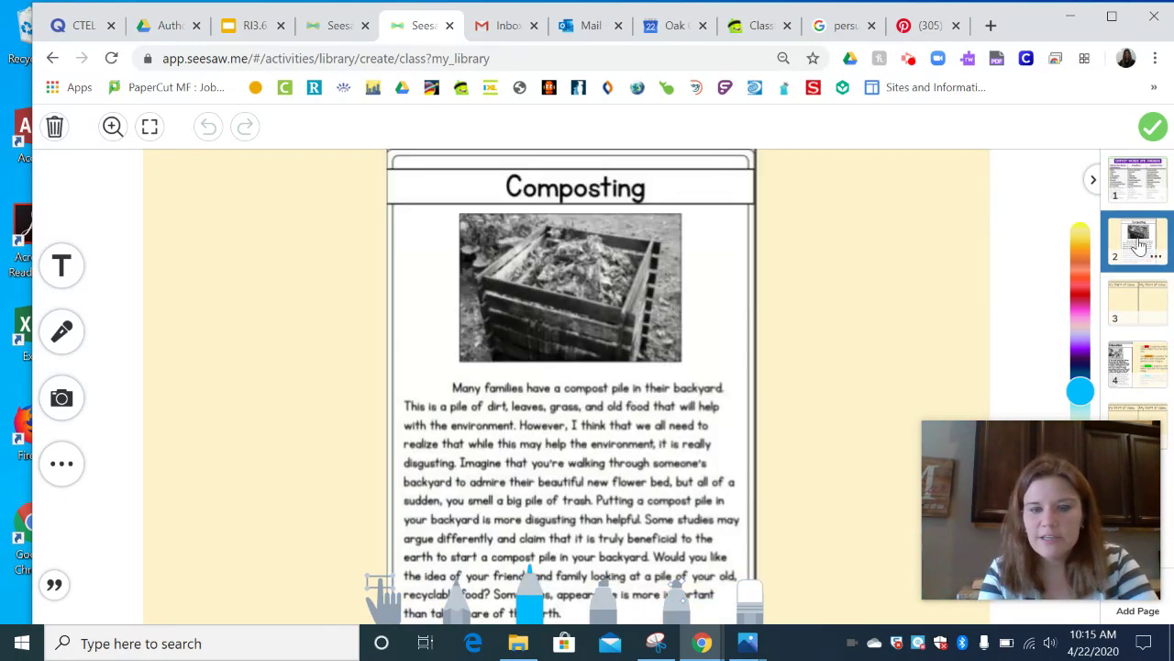
{"action": "left_click", "coordinate": [603, 601]}
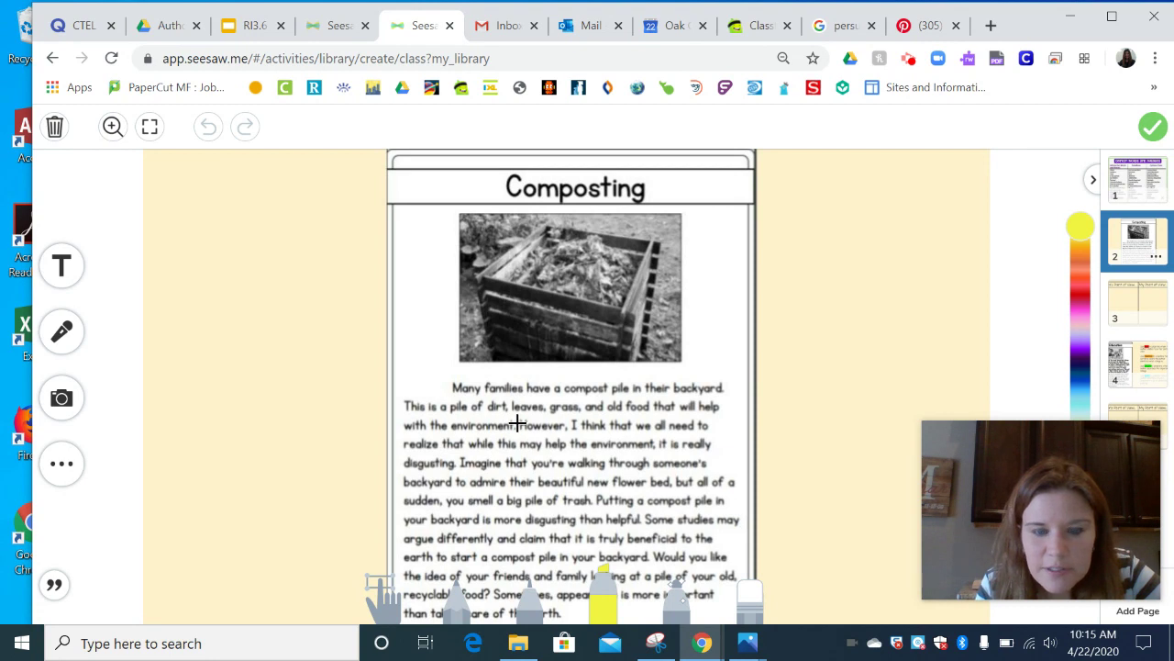
Highlight in yellow the opinion sentence from 'However, I think that we all' through 'disgusting.'
{"action": "left_click_drag", "start_coordinate": [518, 423], "coordinate": [704, 431]}
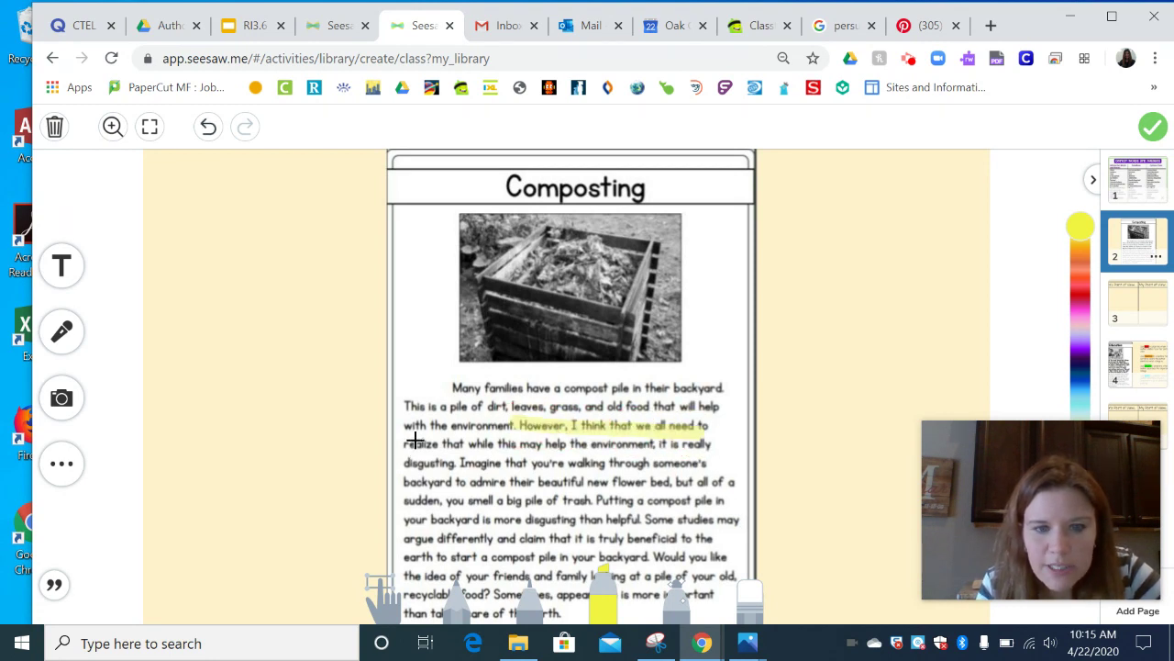
{"action": "left_click_drag", "start_coordinate": [400, 443], "coordinate": [708, 446]}
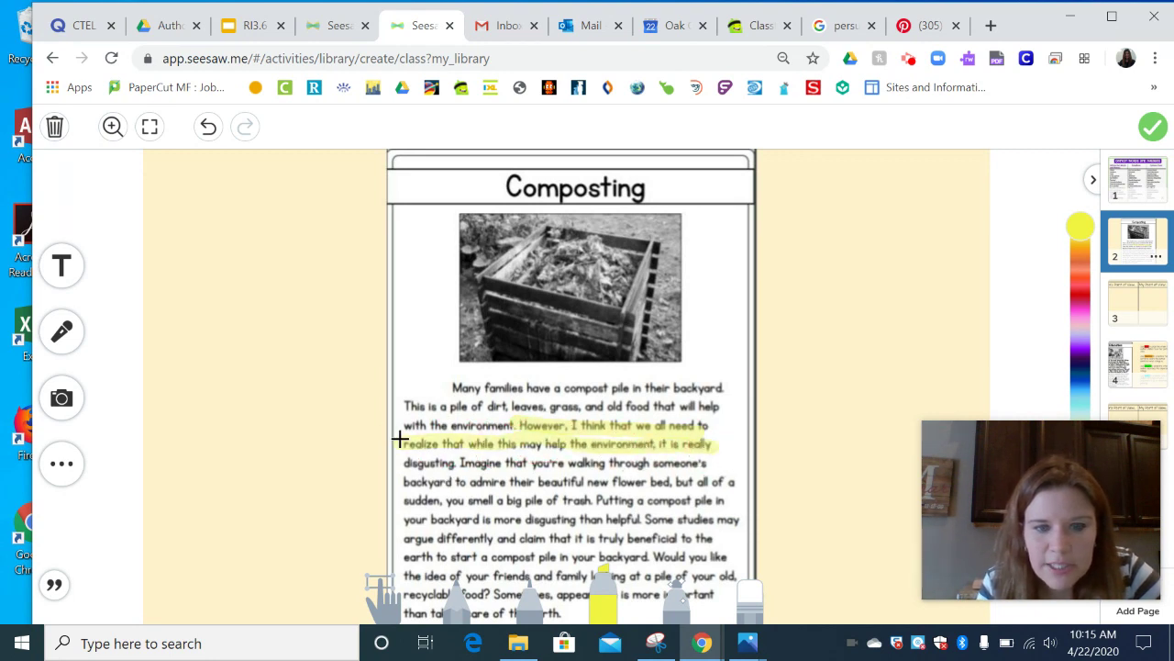
{"action": "left_click_drag", "start_coordinate": [398, 461], "coordinate": [456, 466]}
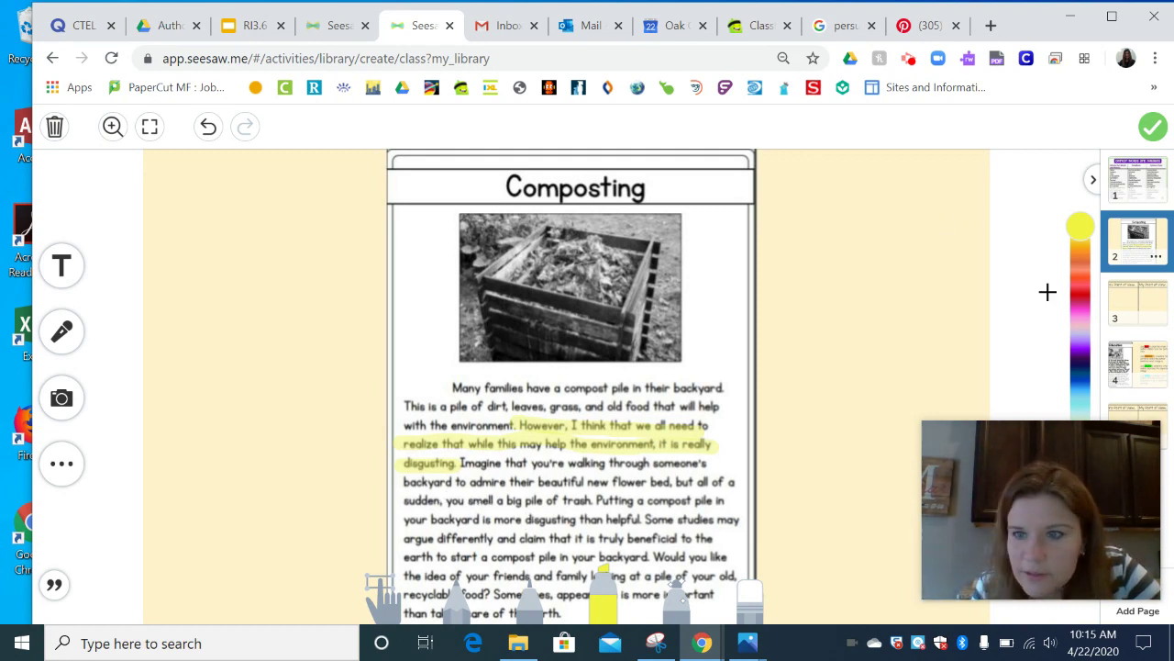
Highlight in red 'smell a big pile of trash', 'more disgusting than helpful' and the recyclable-food phrase
{"action": "left_click", "coordinate": [1083, 283]}
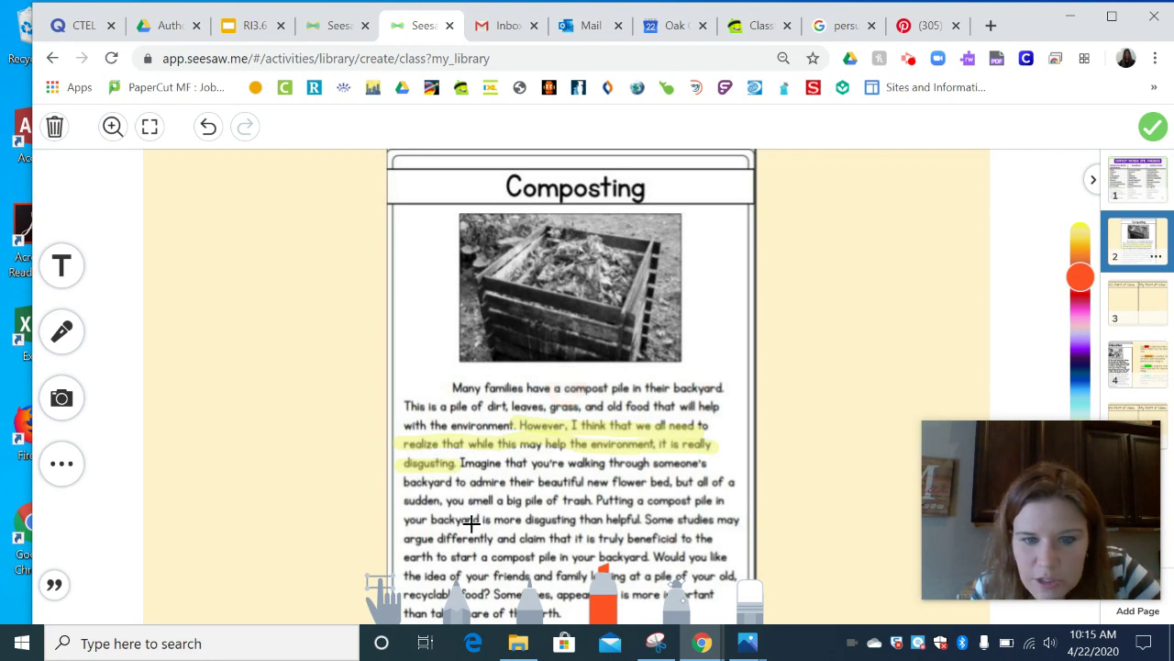
{"action": "left_click_drag", "start_coordinate": [518, 500], "coordinate": [505, 501]}
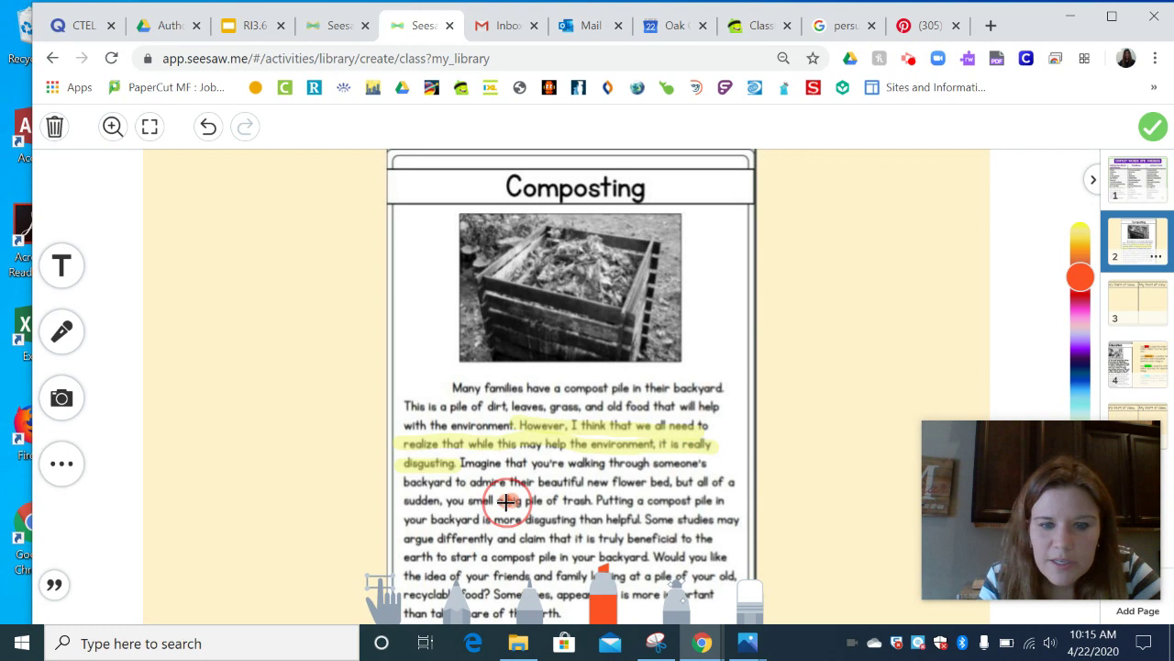
{"action": "left_click_drag", "start_coordinate": [500, 501], "coordinate": [590, 500]}
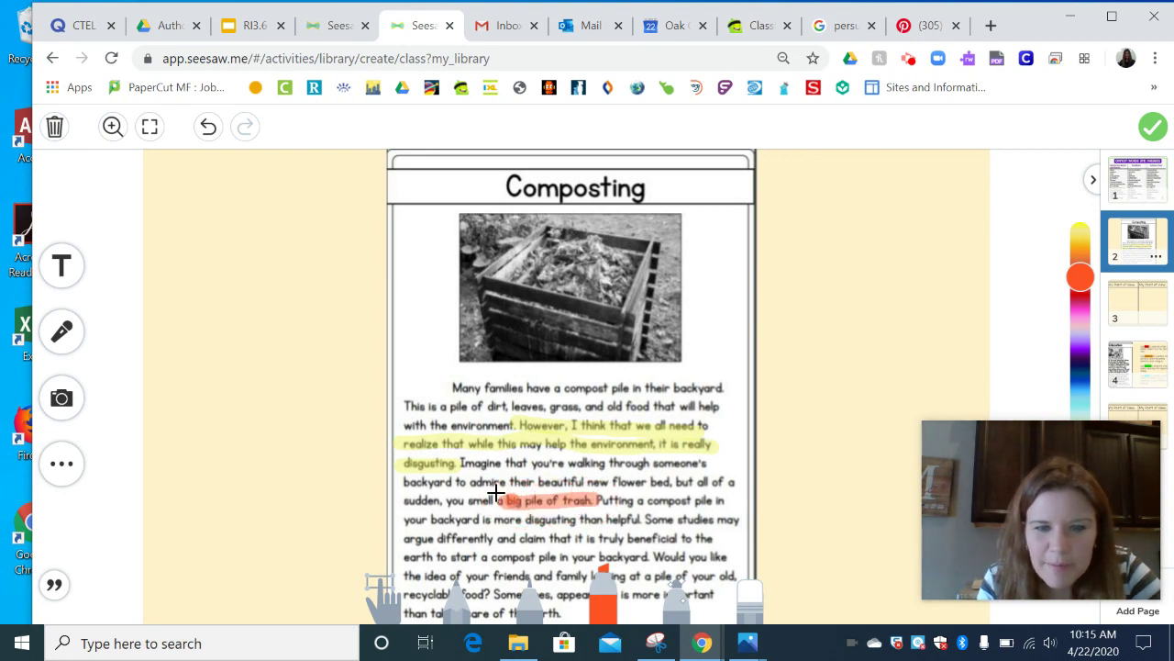
{"action": "left_click_drag", "start_coordinate": [474, 502], "coordinate": [495, 502]}
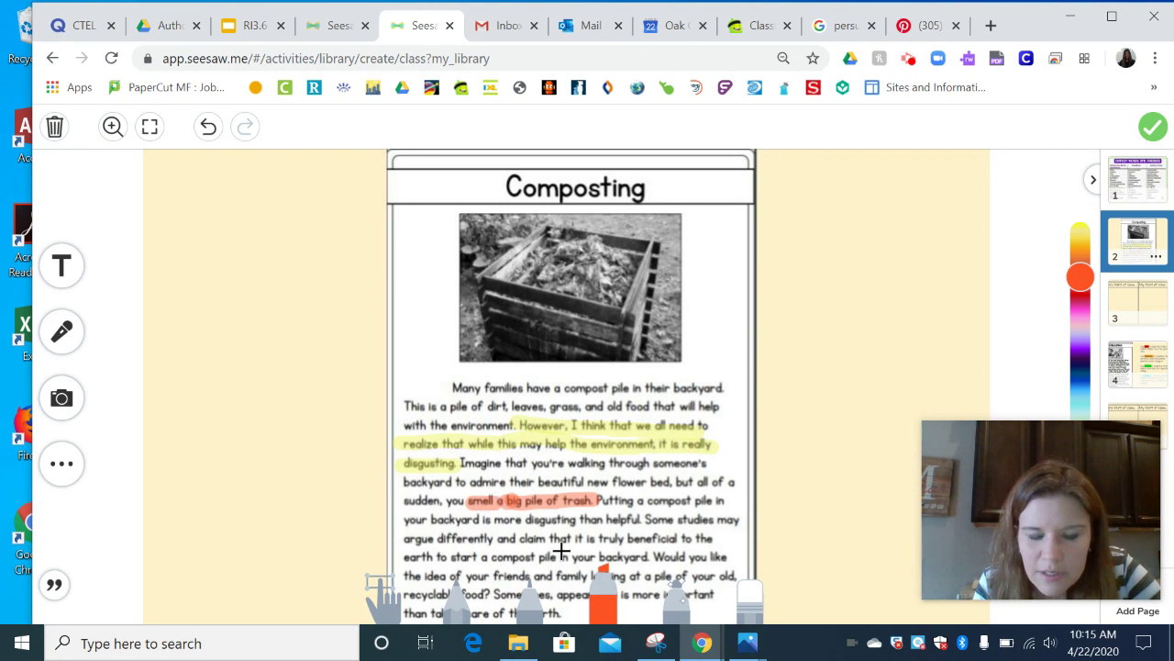
{"action": "left_click_drag", "start_coordinate": [494, 520], "coordinate": [634, 519]}
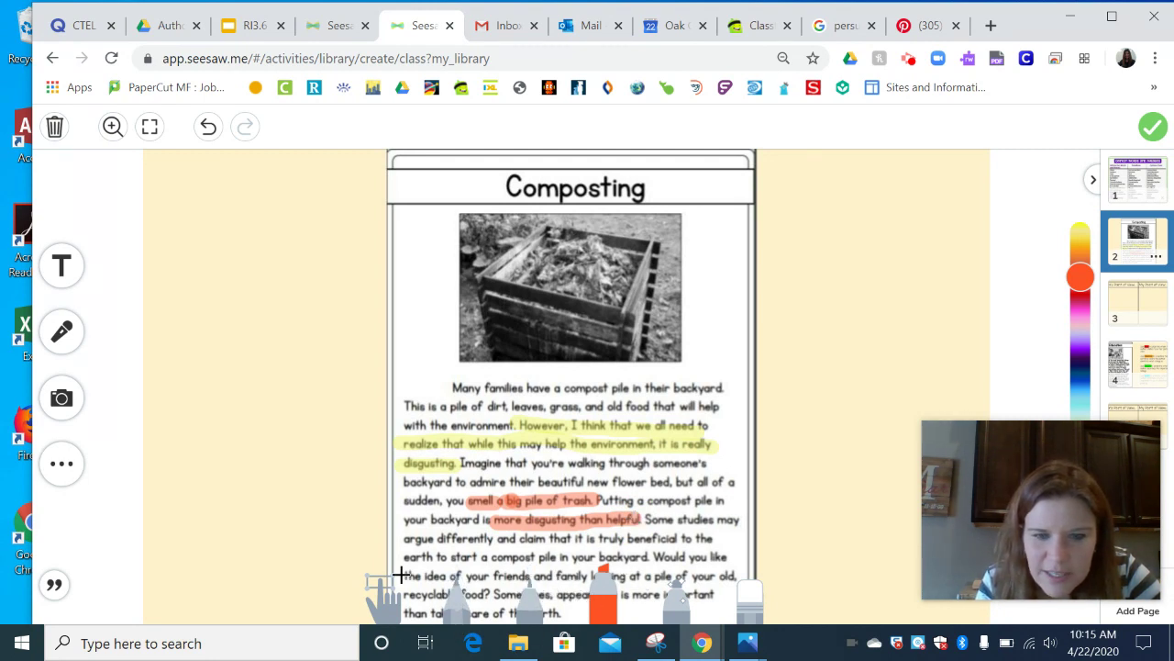
{"action": "mouse_move", "coordinate": [427, 576]}
{"action": "left_mouse_down"}
{"action": "mouse_move", "coordinate": [730, 576]}
{"action": "mouse_move", "coordinate": [716, 576]}
{"action": "left_mouse_up"}
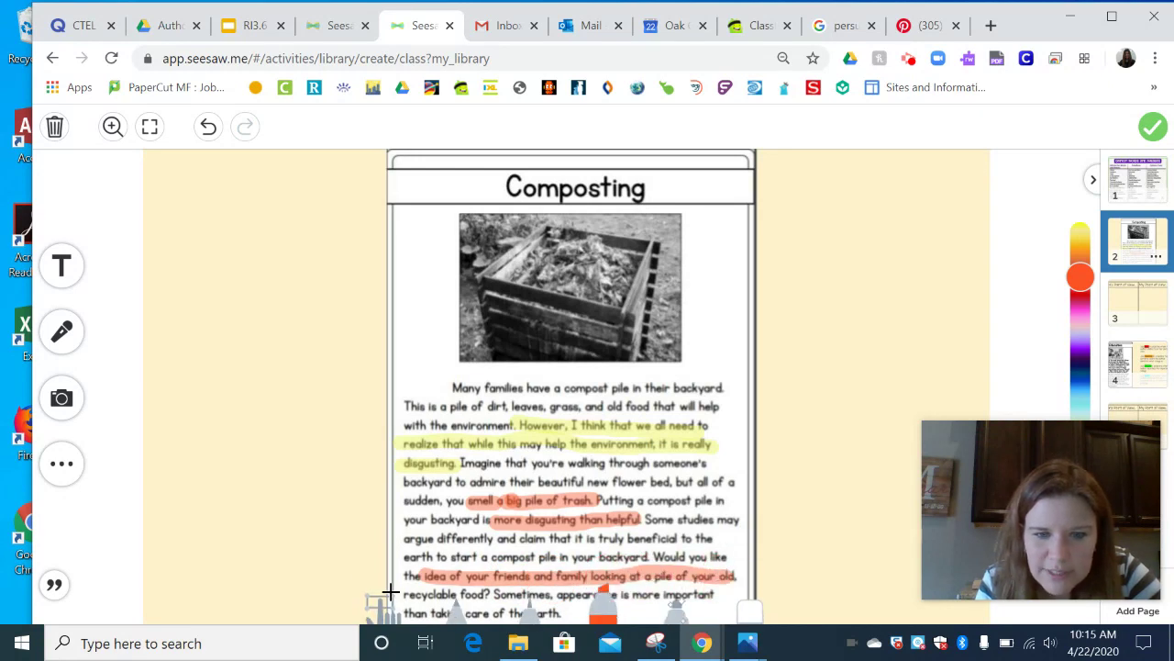
{"action": "left_click_drag", "start_coordinate": [404, 594], "coordinate": [487, 593]}
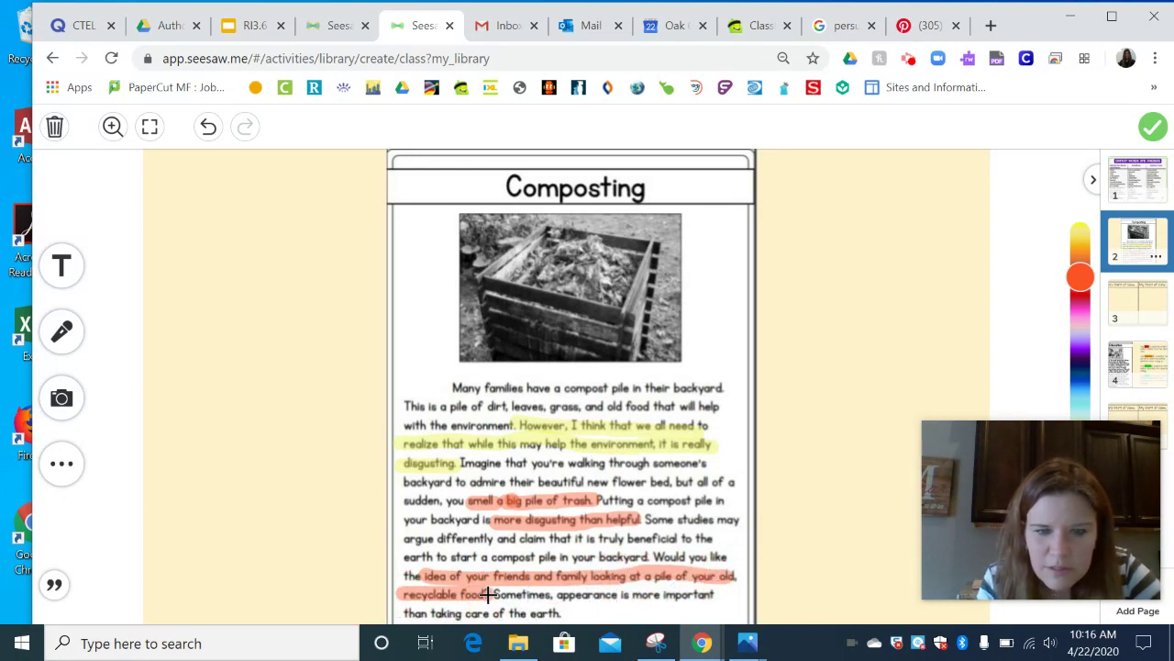
Highlight 'Sometimes, appearance is more important than taking care of the earth' in pink
{"action": "left_click", "coordinate": [1080, 314]}
{"action": "left_click_drag", "start_coordinate": [566, 387], "coordinate": [567, 387]}
{"action": "left_click_drag", "start_coordinate": [495, 594], "coordinate": [714, 594]}
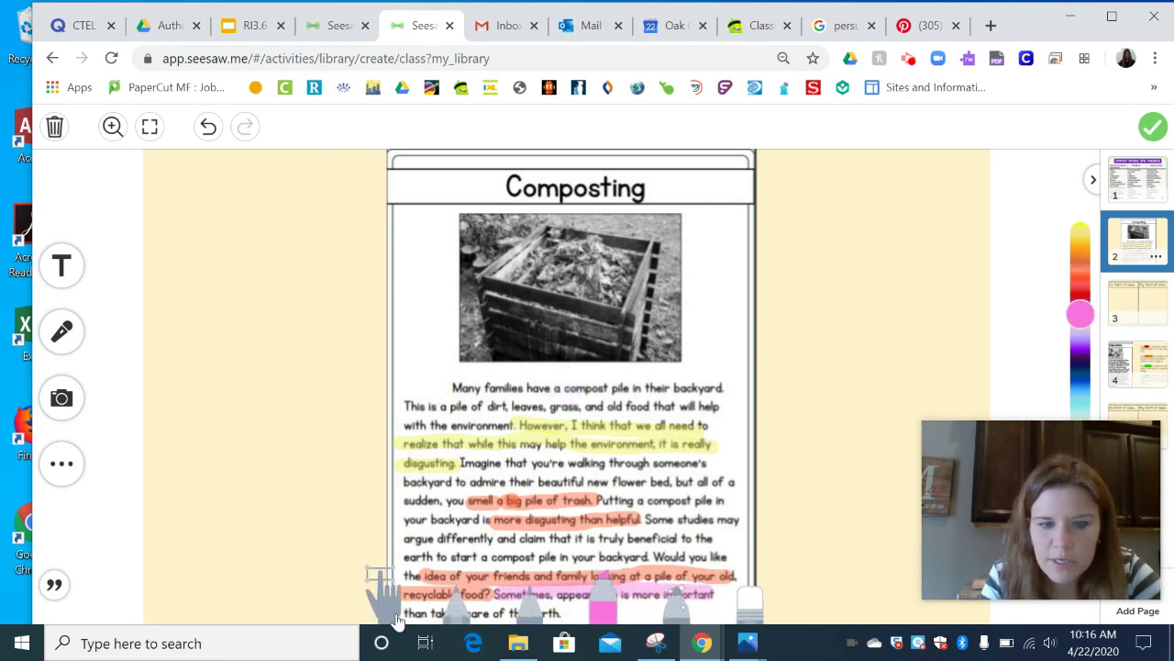
{"action": "left_click_drag", "start_coordinate": [404, 613], "coordinate": [562, 611]}
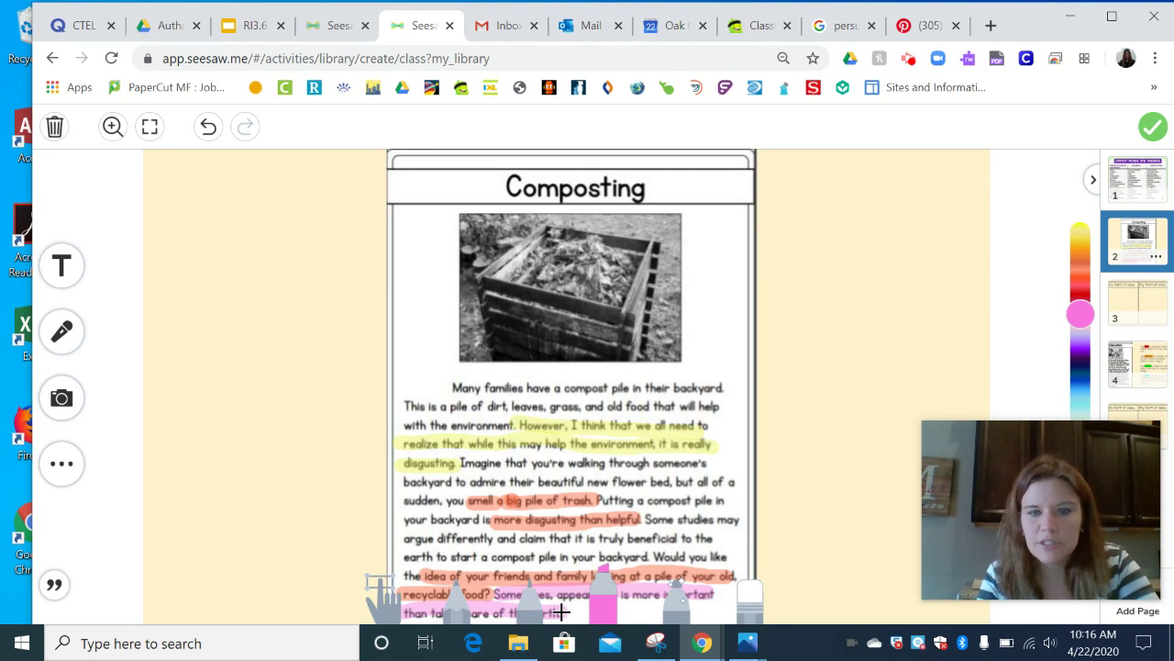
On the chart page, add a text box reading 'The author feels that composting is disgusting.'
{"action": "left_click", "coordinate": [1122, 310]}
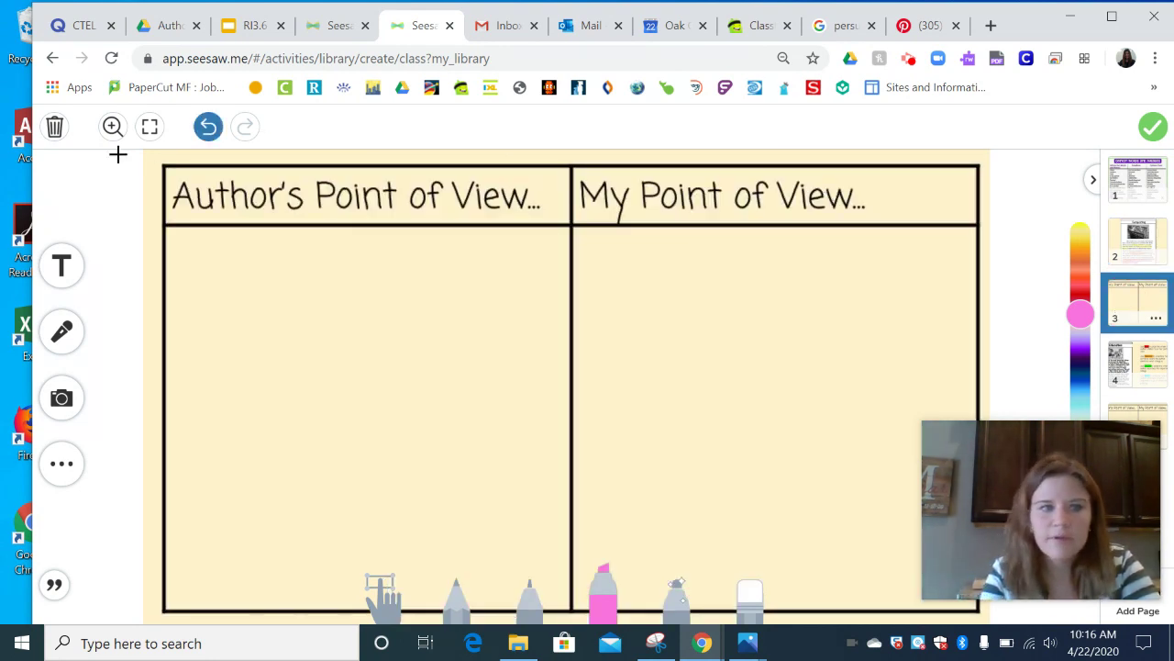
{"action": "left_click", "coordinate": [66, 275]}
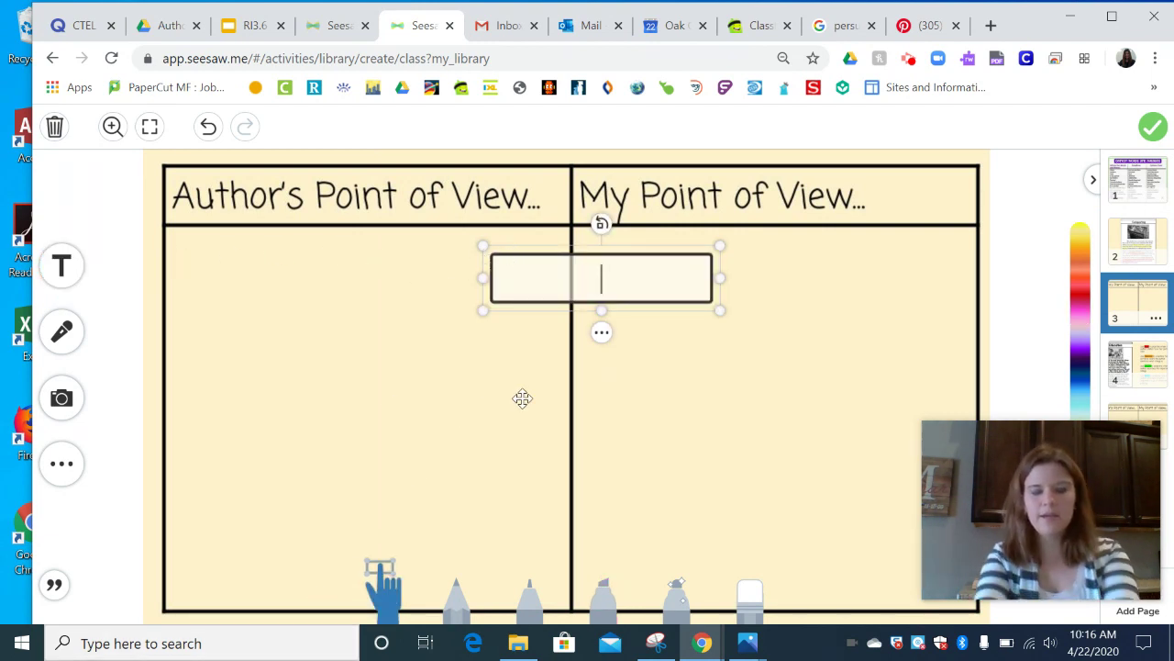
{"action": "type", "text": "The authro"}
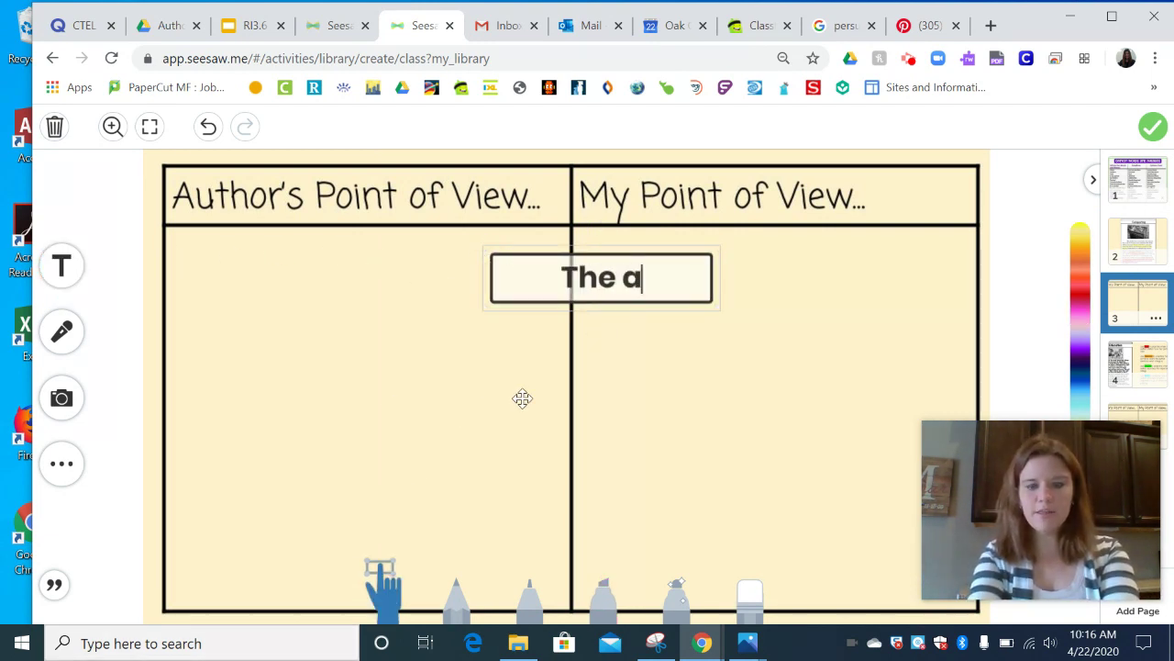
{"action": "key", "text": "BackSpace"}
{"action": "key", "text": "BackSpace"}
{"action": "key", "text": "BackSpace"}
{"action": "type", "text": "or feels that "}
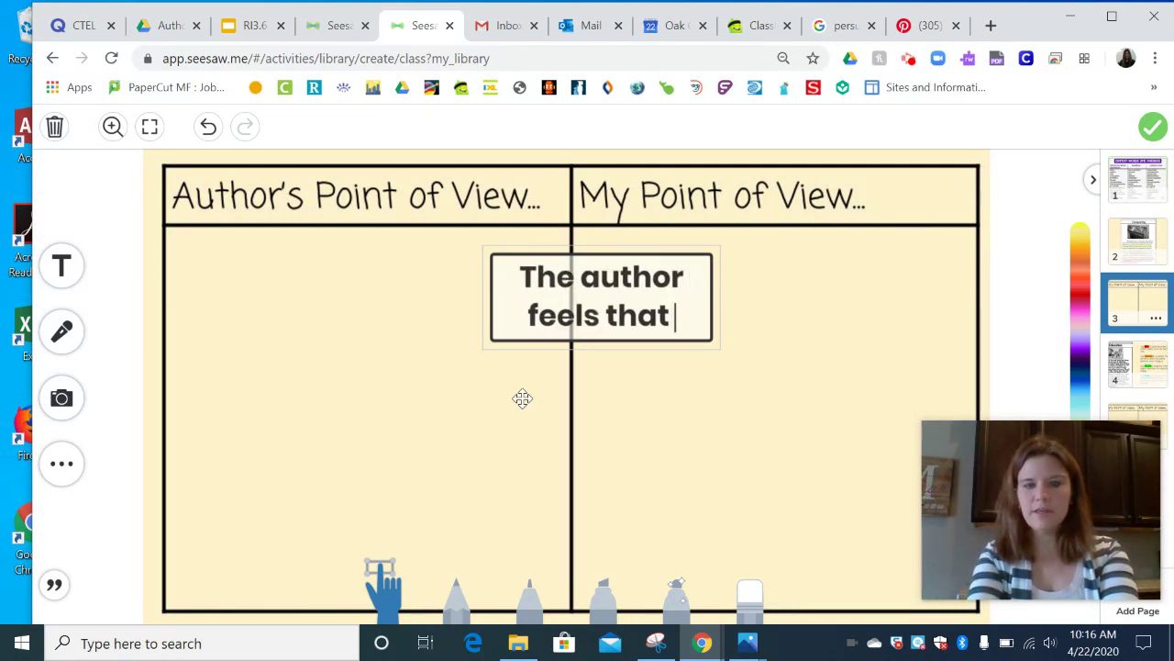
{"action": "type", "text": "composting"}
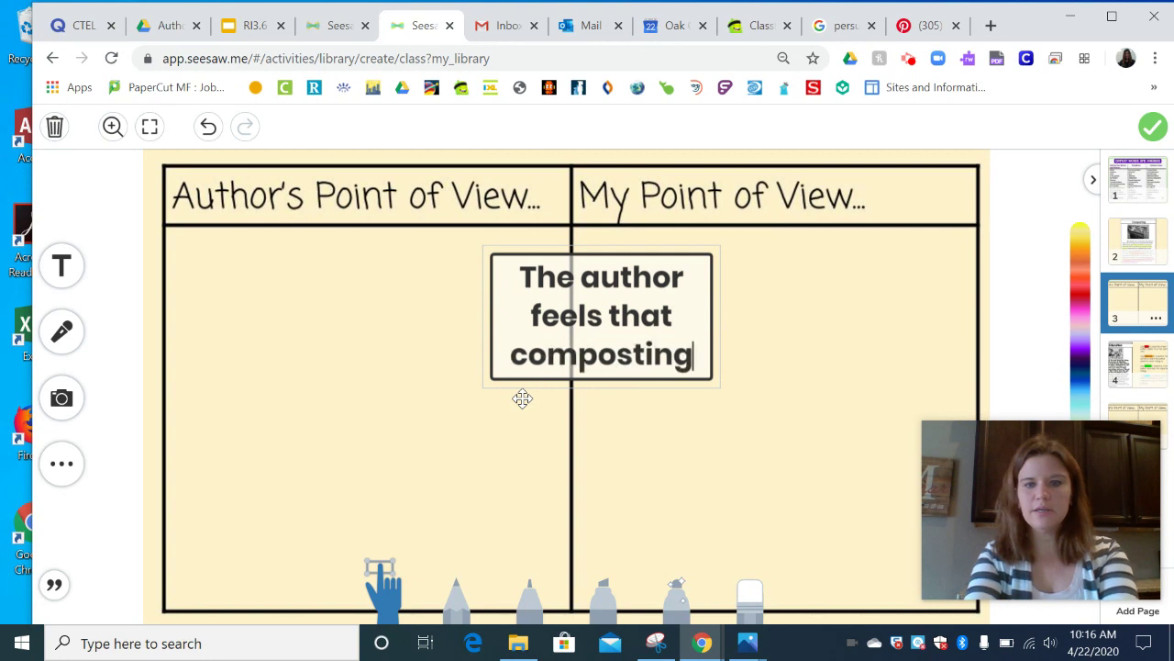
{"action": "type", "text": " is disgusting."}
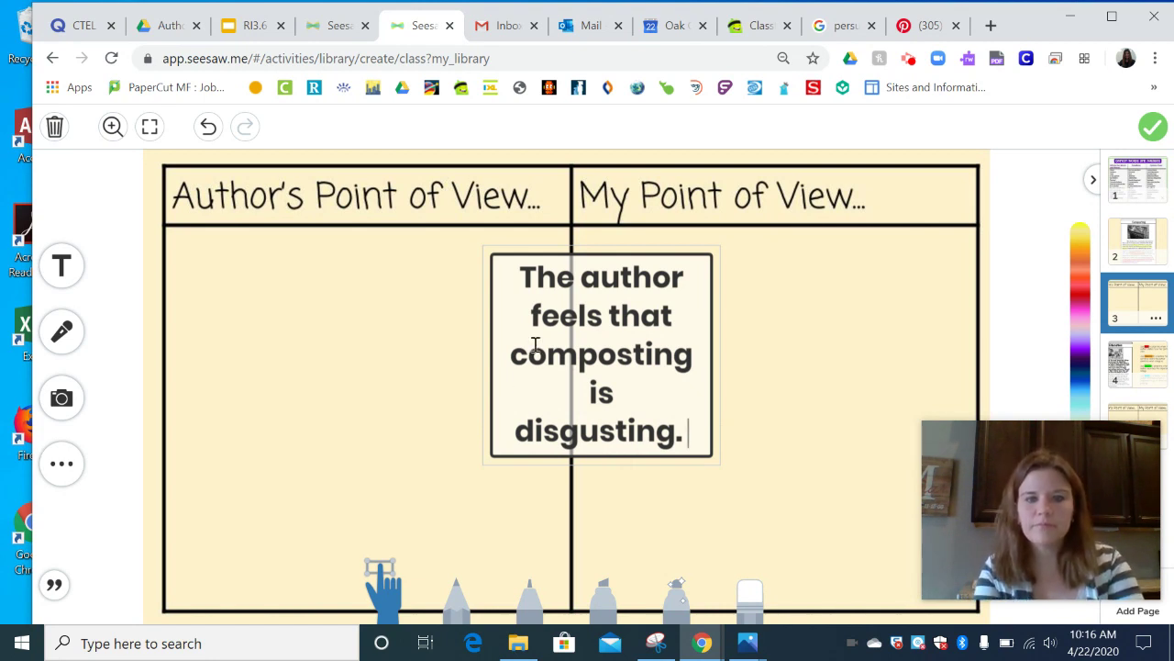
Move that text box into the Author's Point of View column and widen it
{"action": "left_click", "coordinate": [490, 358]}
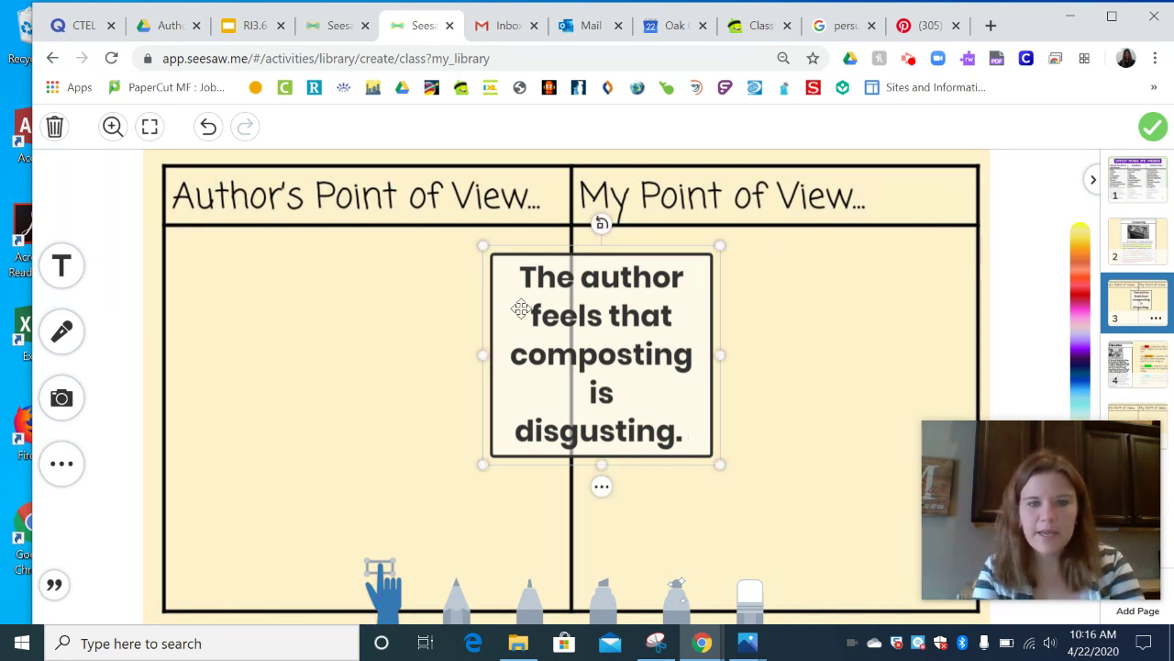
{"action": "left_click_drag", "start_coordinate": [499, 309], "coordinate": [171, 283]}
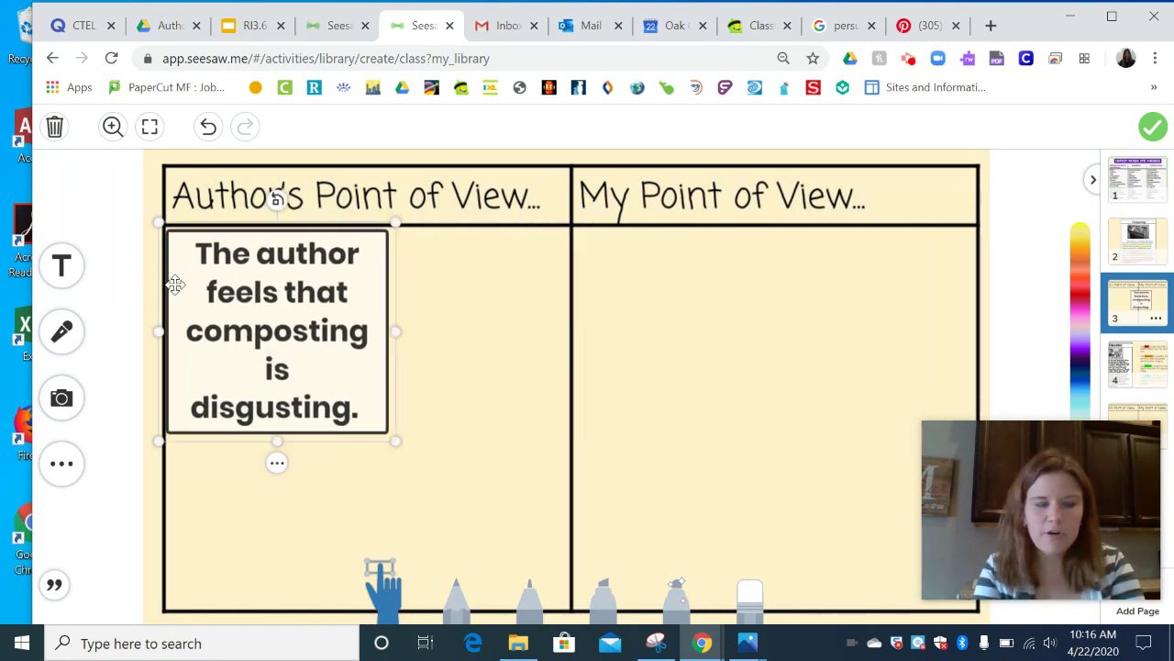
{"action": "left_click_drag", "start_coordinate": [393, 334], "coordinate": [571, 340]}
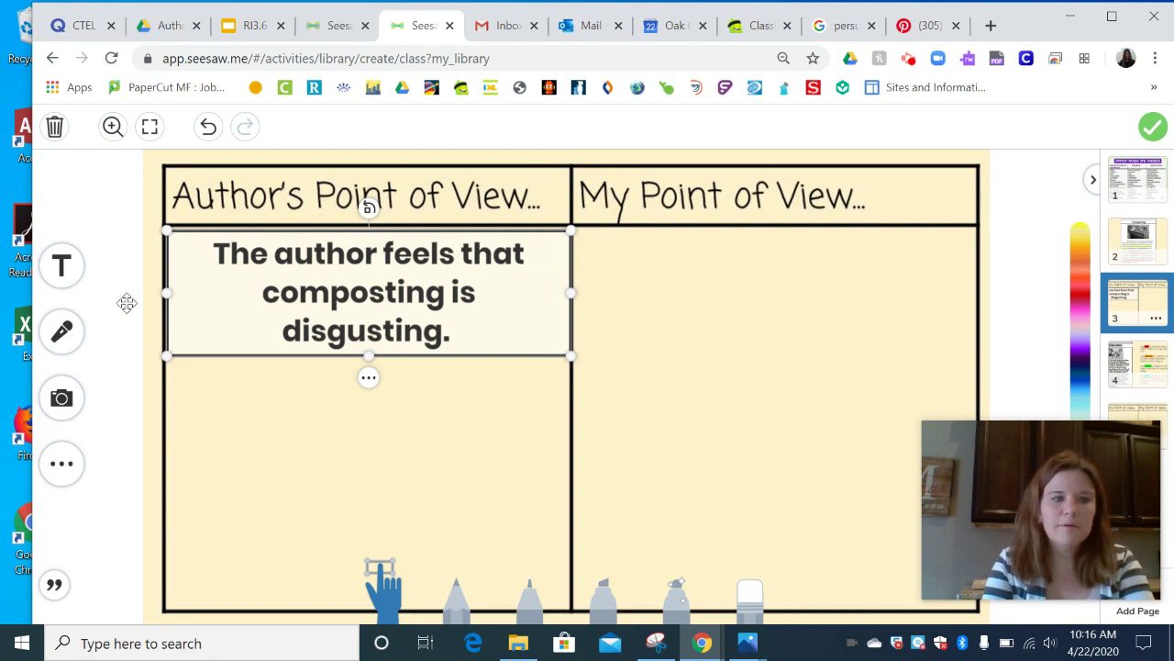
Add a text box in My Point of View: 'He does not want people to come over and smell rotten food in his backyard.'
{"action": "left_click", "coordinate": [60, 266]}
{"action": "left_click", "coordinate": [659, 250]}
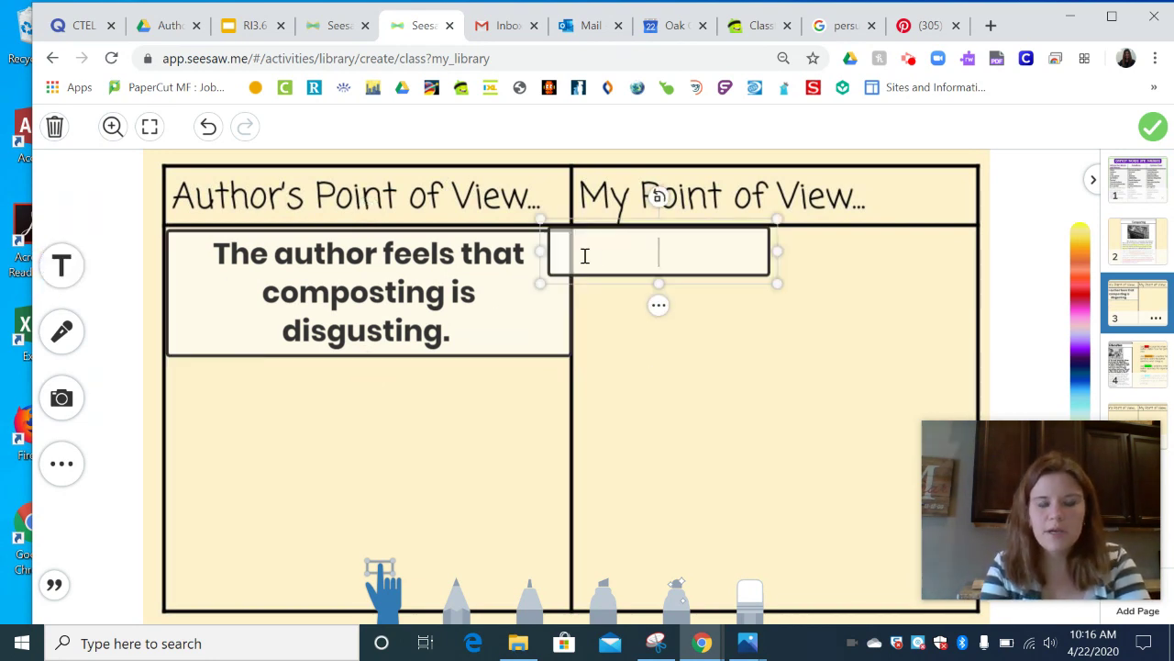
{"action": "type", "text": "H"}
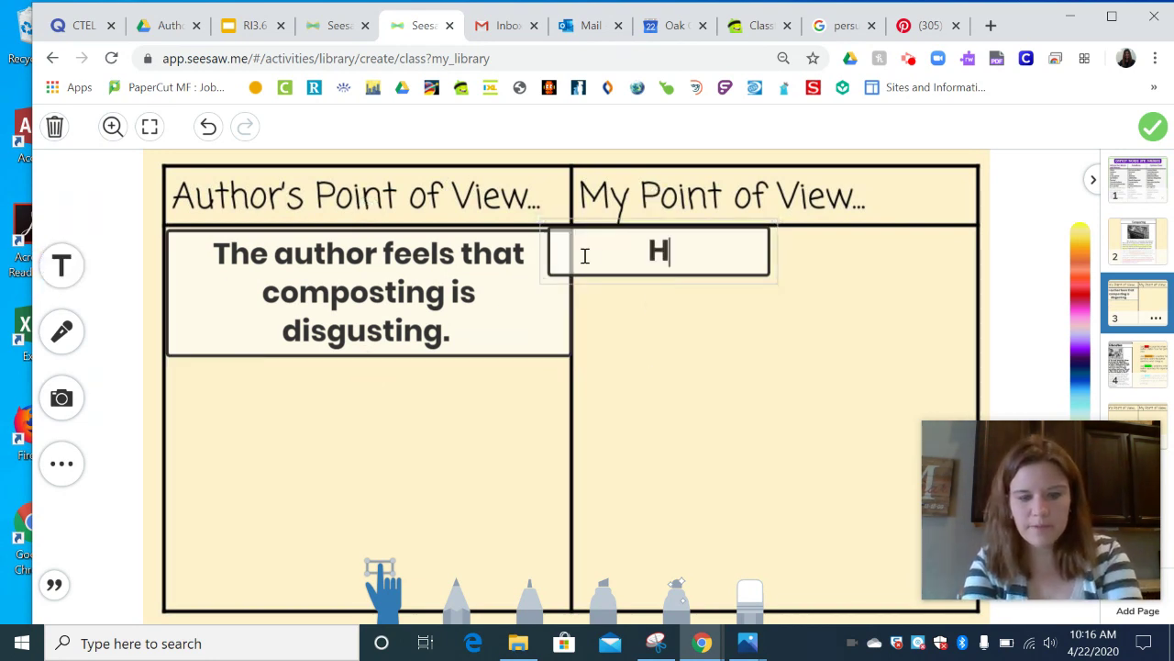
{"action": "type", "text": "e does not want "}
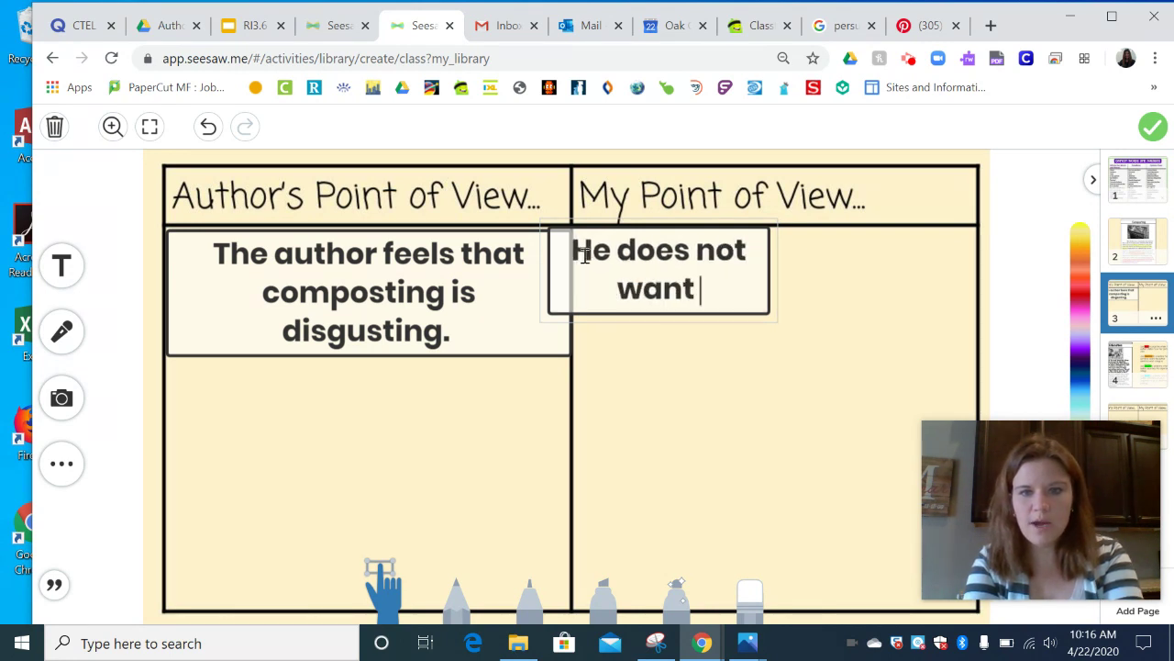
{"action": "type", "text": "people"}
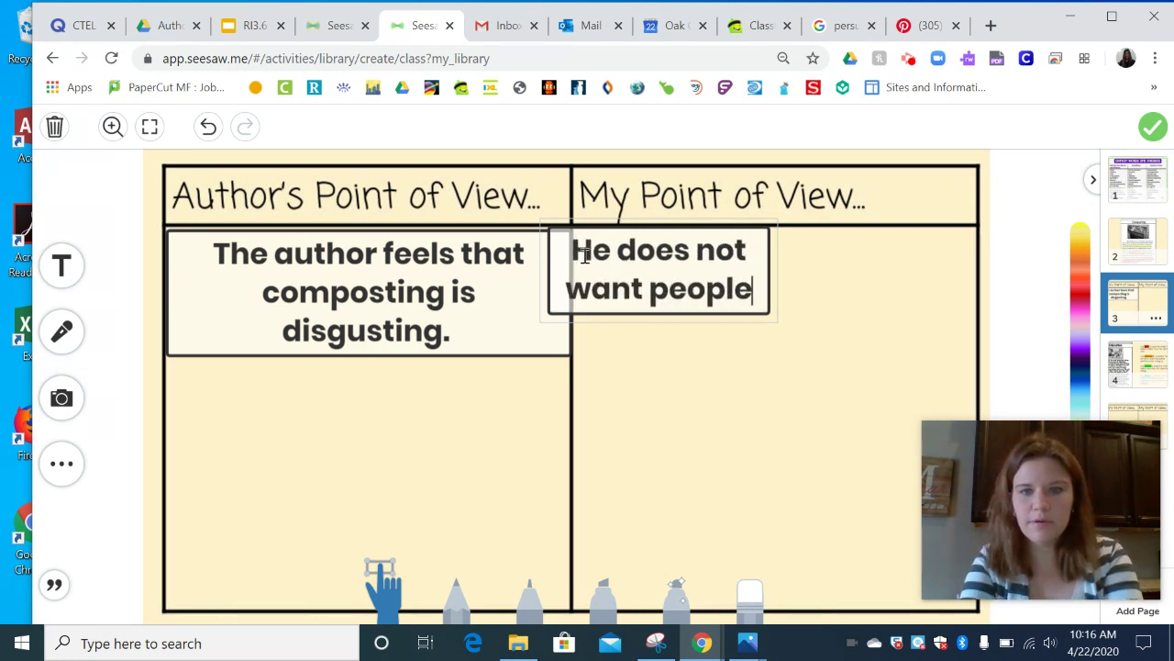
{"action": "type", "text": " to come over and s"}
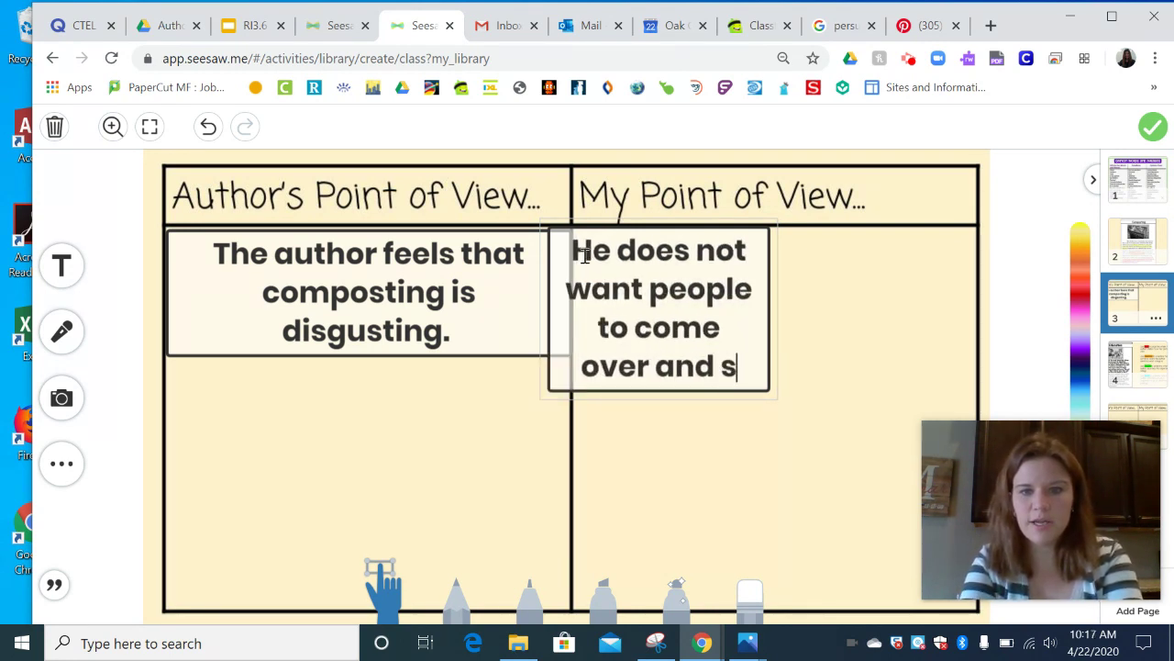
{"action": "type", "text": "mell r"}
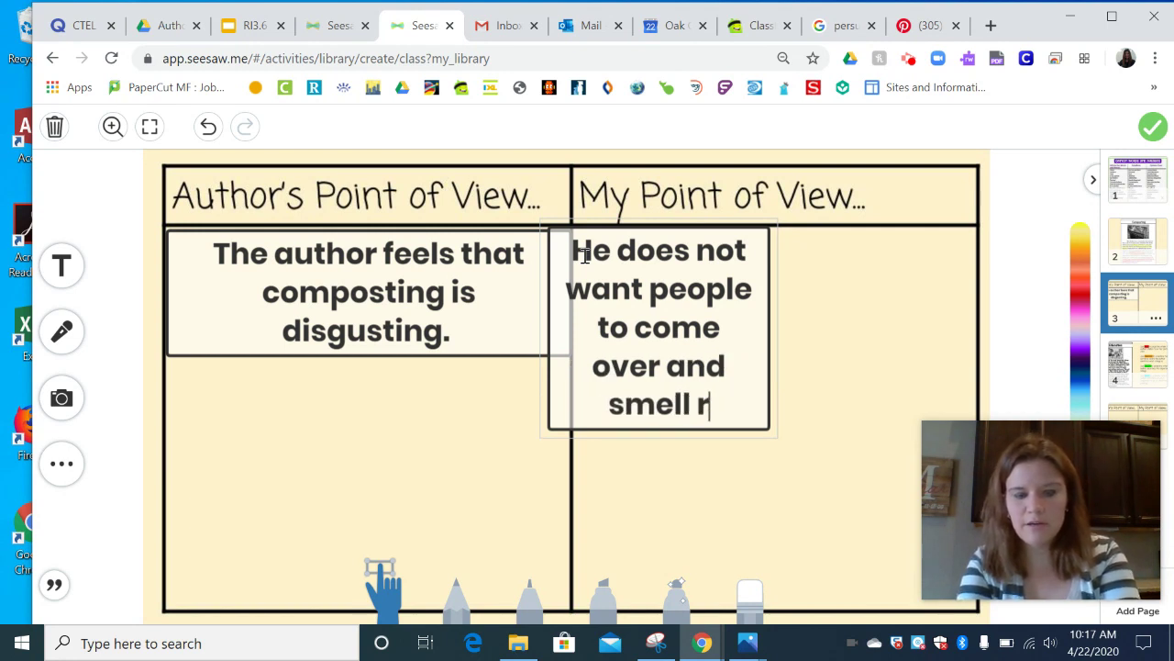
{"action": "type", "text": "otten food in his "}
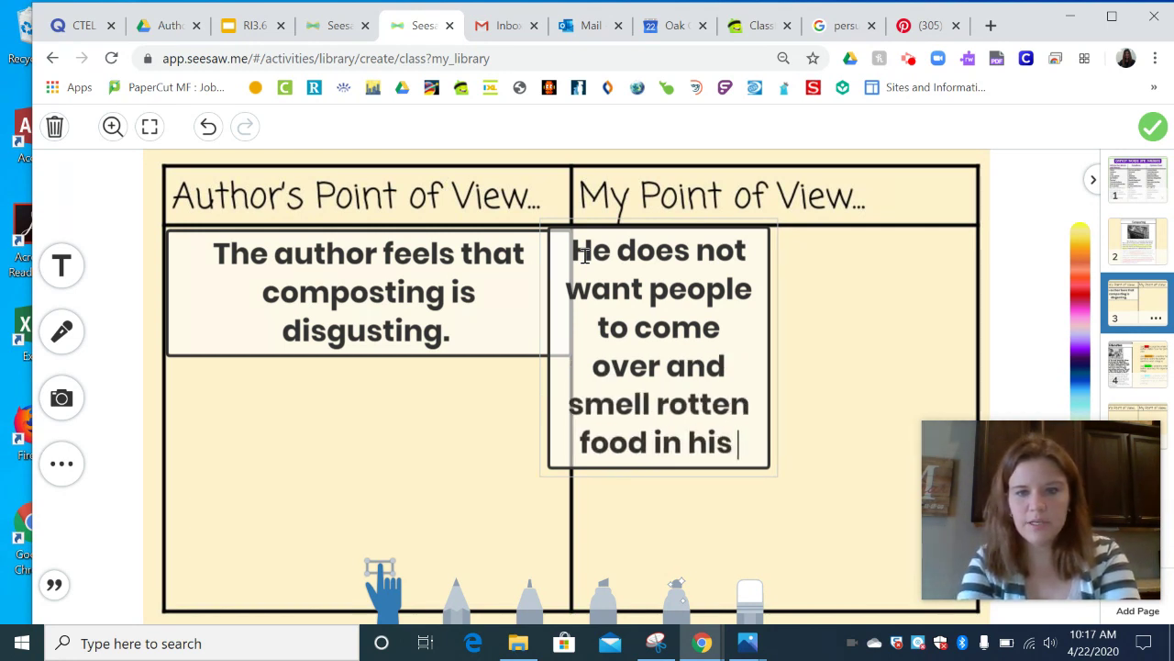
{"action": "type", "text": "backyard."}
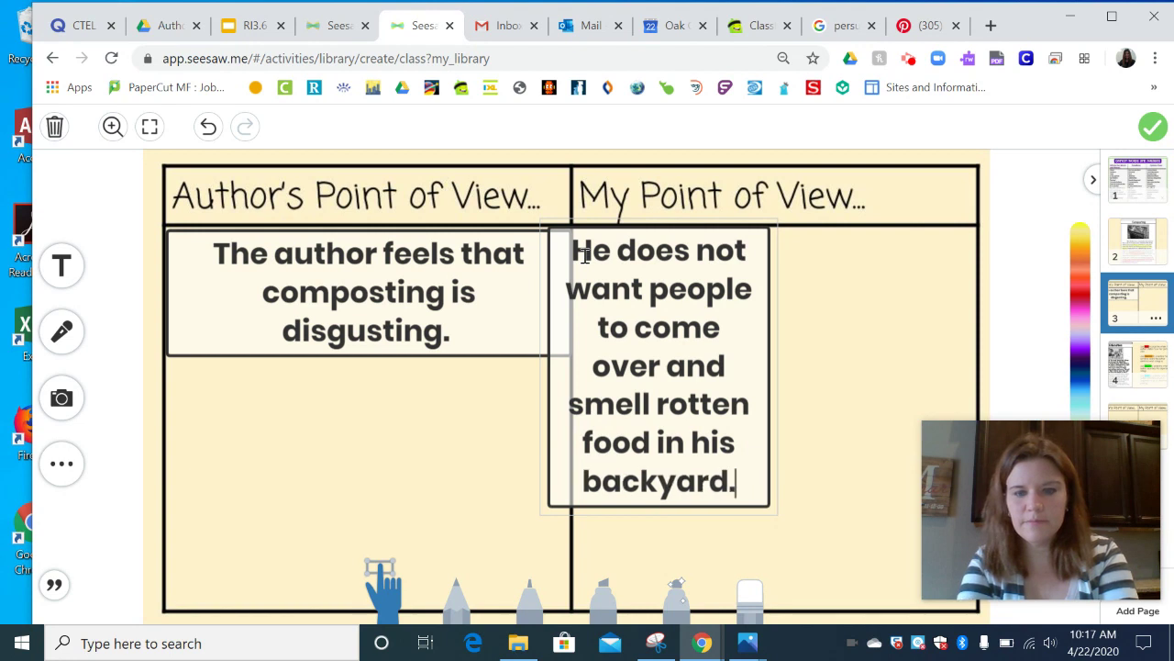
Move the backyard sentence under the first author box, widen it, and add an empty text box
{"action": "left_click", "coordinate": [378, 587]}
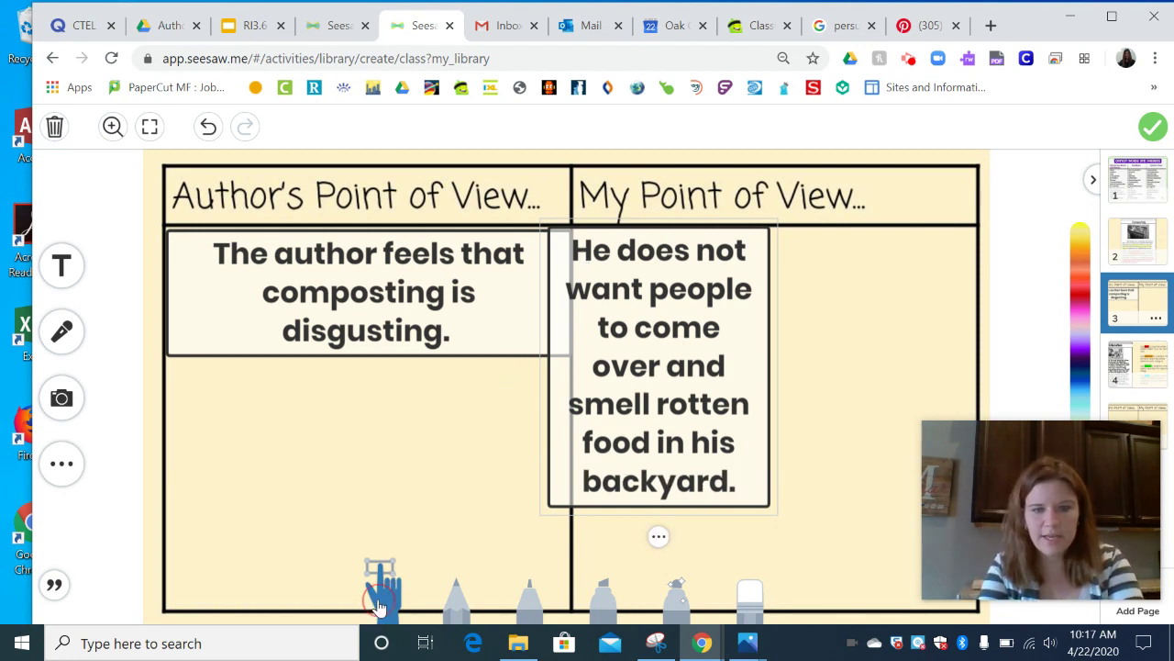
{"action": "left_click_drag", "start_coordinate": [597, 371], "coordinate": [242, 482]}
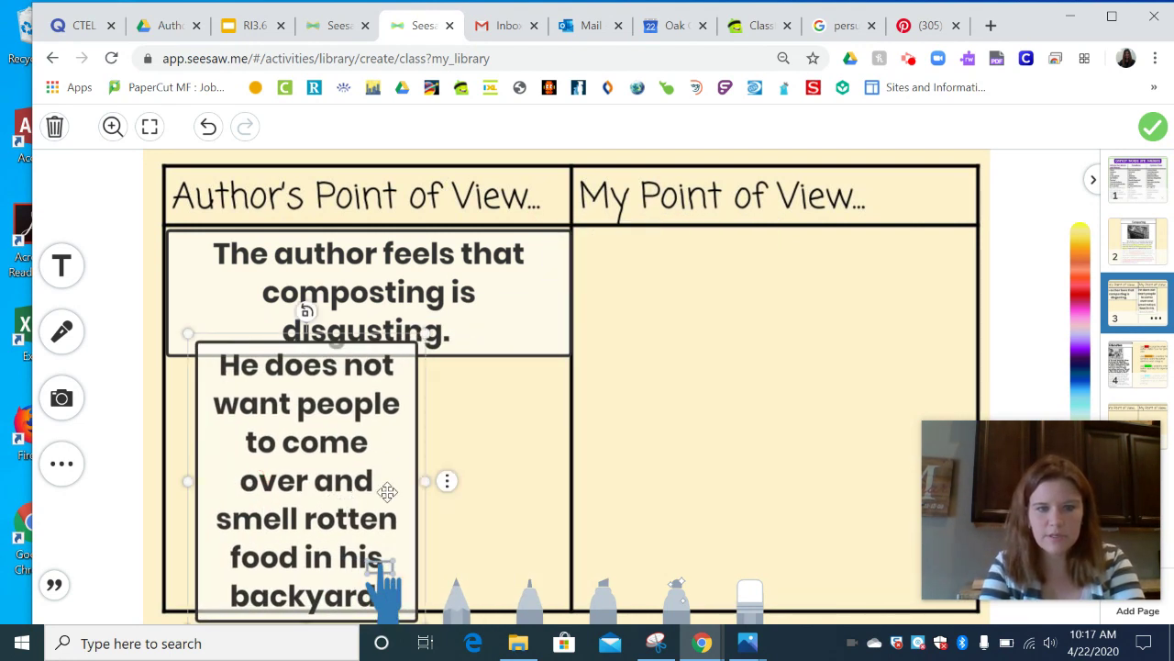
{"action": "left_click_drag", "start_coordinate": [425, 483], "coordinate": [702, 474]}
{"action": "left_click_drag", "start_coordinate": [603, 406], "coordinate": [506, 439]}
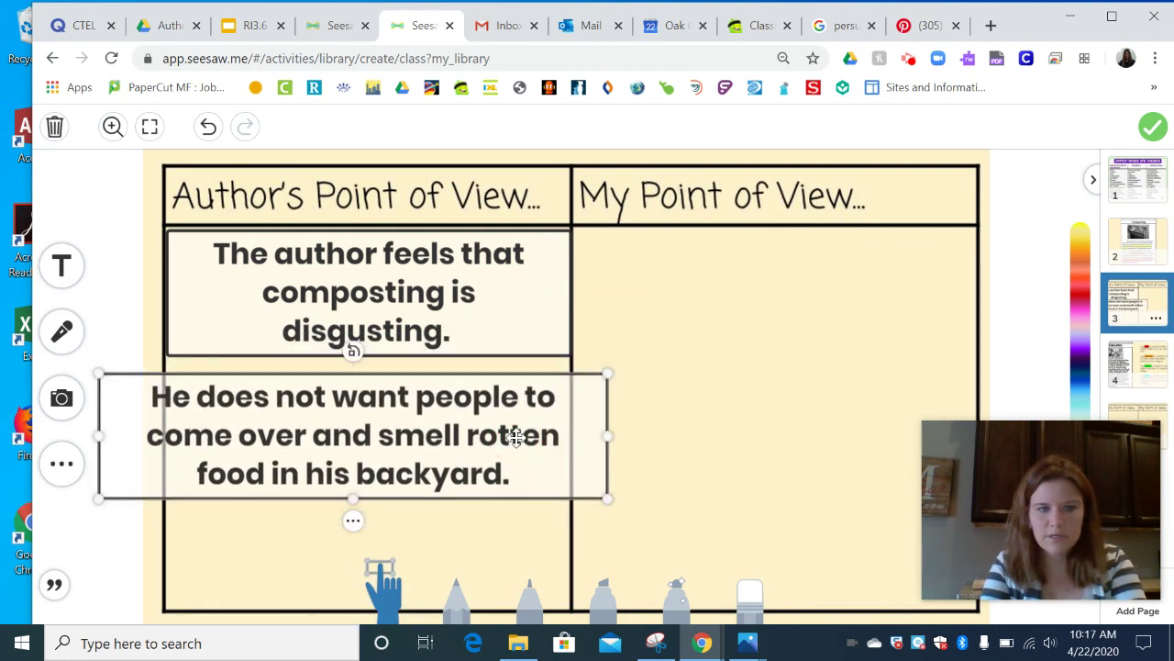
{"action": "left_click", "coordinate": [66, 268]}
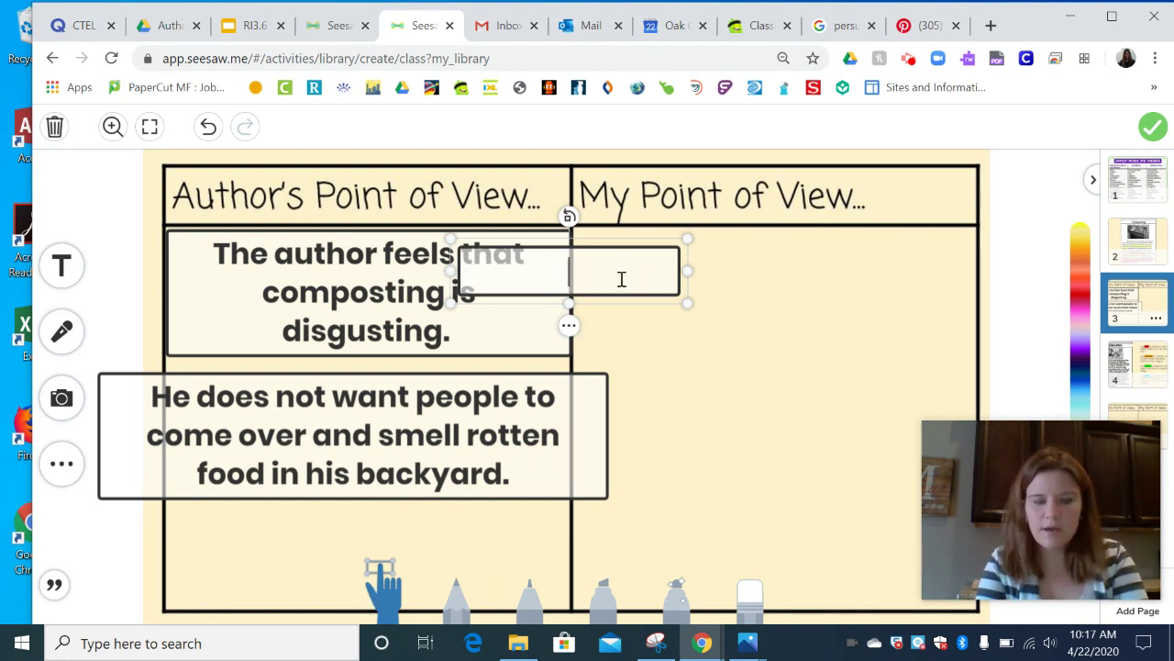
Type 'The author thinks that composting makes your yard look messy.' into the new text box
{"action": "type", "text": "The ah"}
{"action": "key", "text": "BackSpace"}
{"action": "type", "text": "uthro"}
{"action": "key", "text": "BackSpace"}
{"action": "key", "text": "BackSpace"}
{"action": "type", "text": "or "}
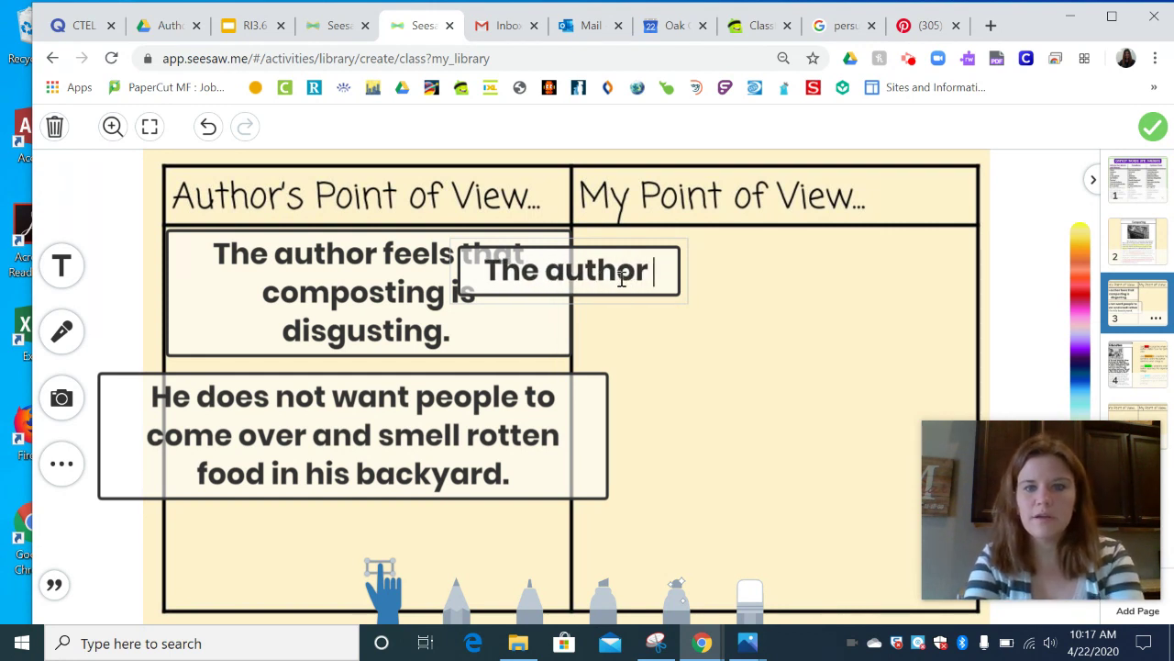
{"action": "type", "text": "things t"}
{"action": "key", "text": "BackSpace"}
{"action": "key", "text": "BackSpace"}
{"action": "key", "text": "BackSpace"}
{"action": "key", "text": "BackSpace"}
{"action": "type", "text": "ks that it"}
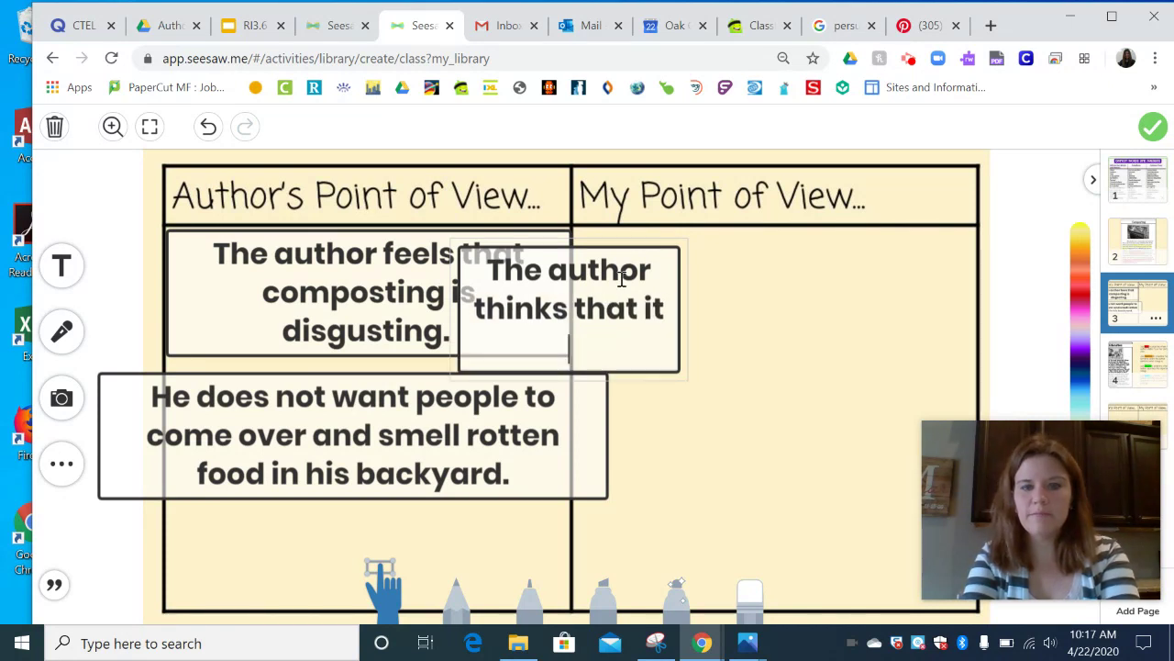
{"action": "key", "text": "BackSpace"}
{"action": "key", "text": "BackSpace"}
{"action": "key", "text": "BackSpace"}
{"action": "type", "text": "composting makes "}
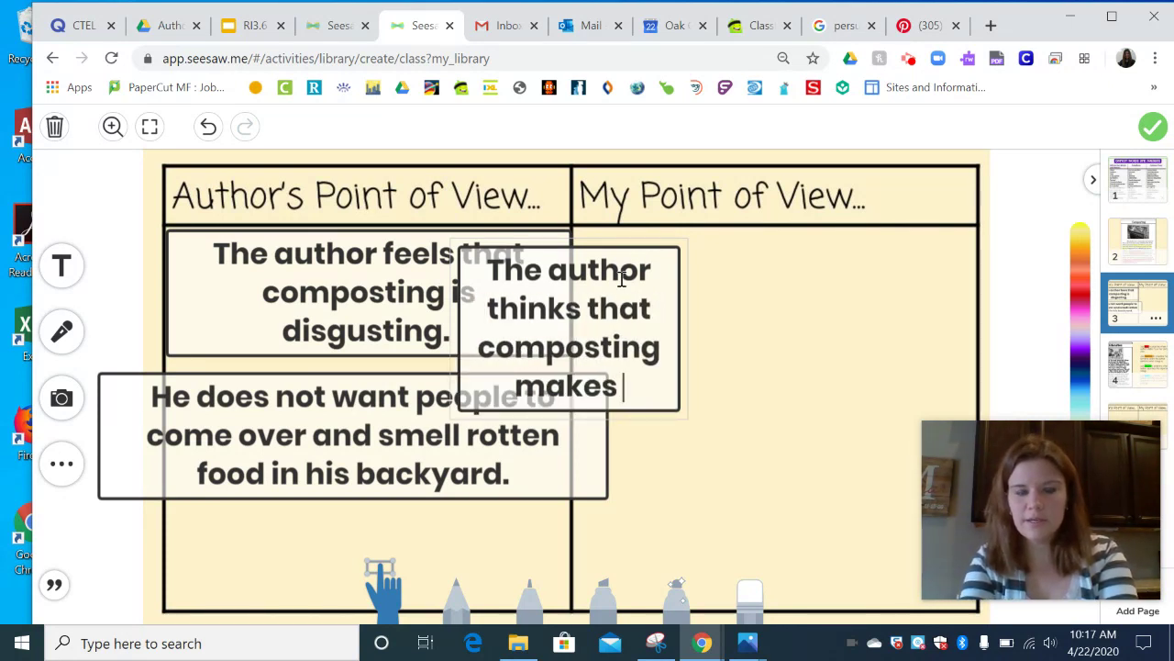
{"action": "type", "text": "your ha"}
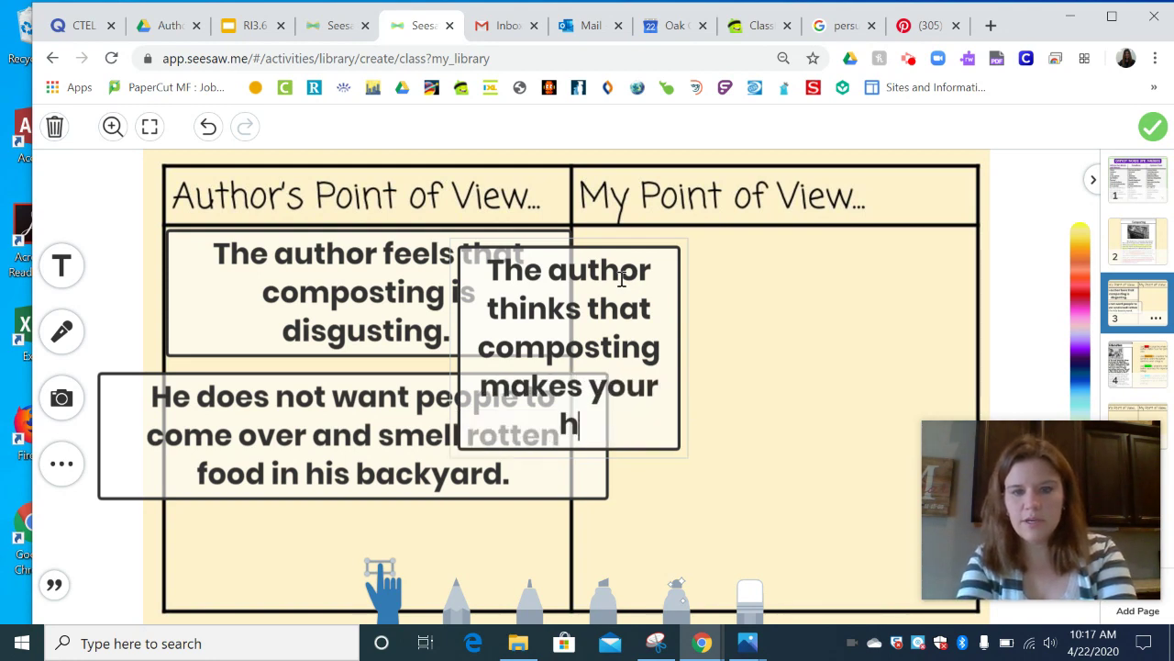
{"action": "key", "text": "BackSpace"}
{"action": "key", "text": "BackSpace"}
{"action": "type", "text": "yard look "}
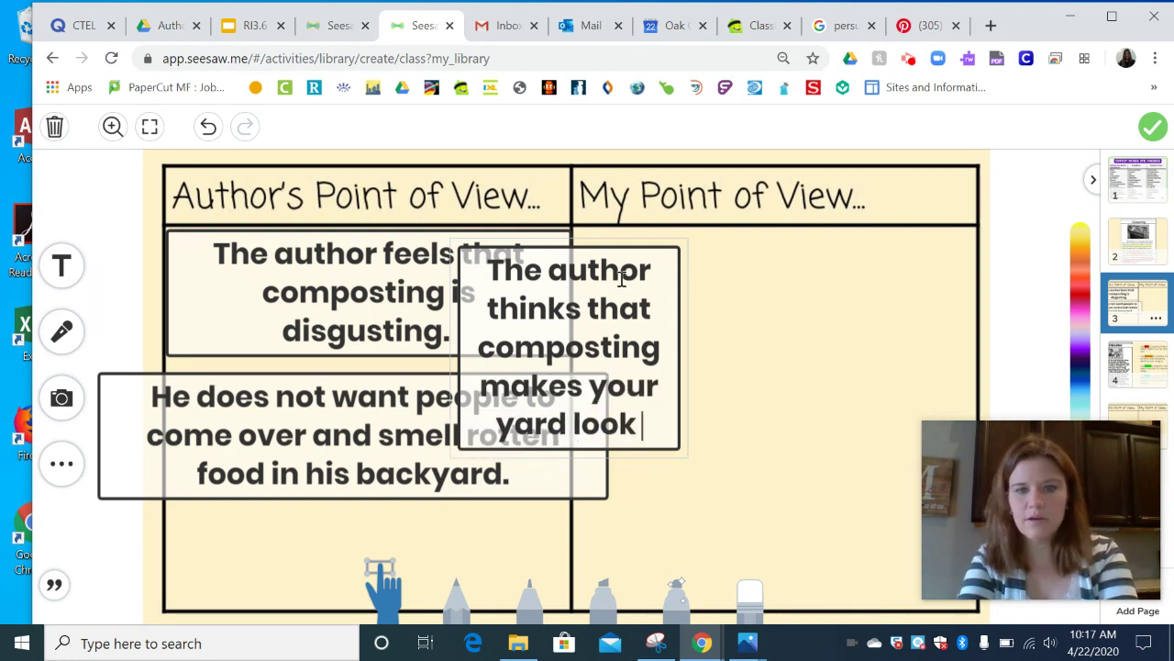
{"action": "type", "text": "messy."}
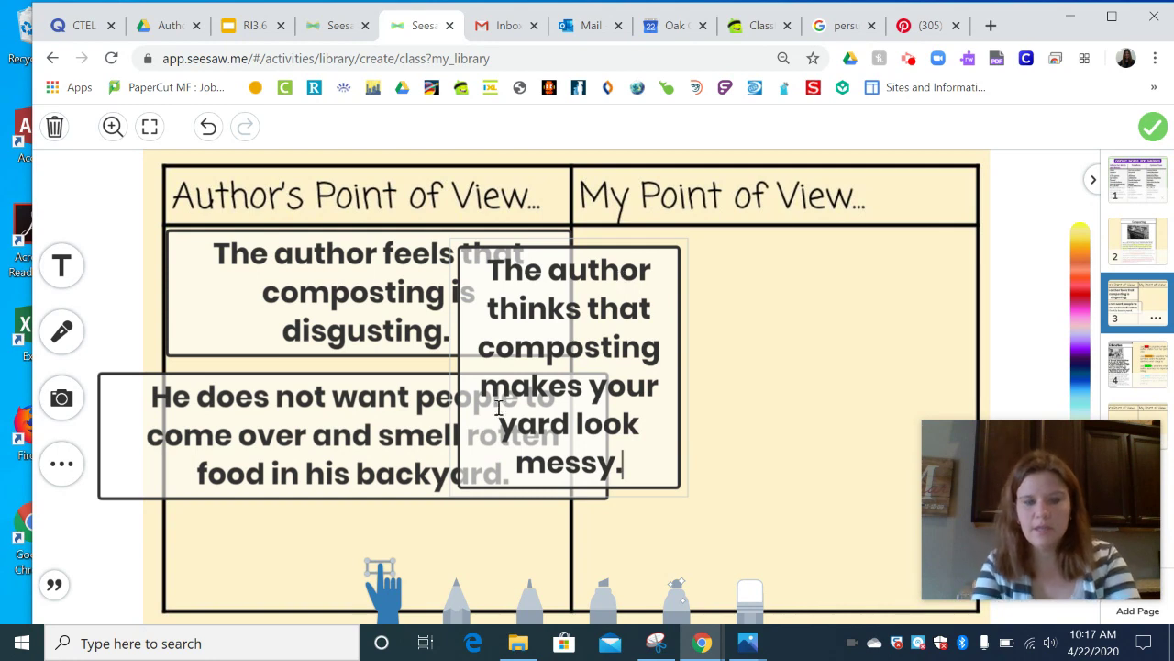
{"action": "left_click", "coordinate": [374, 606]}
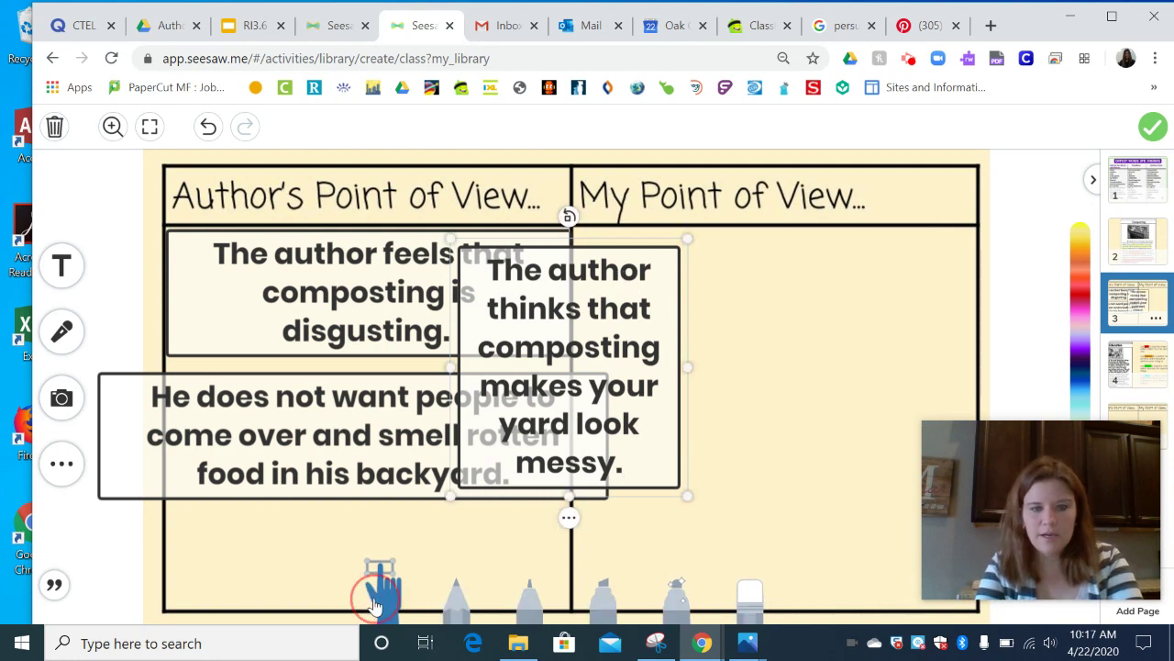
Widen the messy-yard box, place it at the bottom of the Author's column, and start another text box
{"action": "left_click_drag", "start_coordinate": [659, 328], "coordinate": [1019, 413]}
{"action": "left_click_drag", "start_coordinate": [787, 376], "coordinate": [341, 558]}
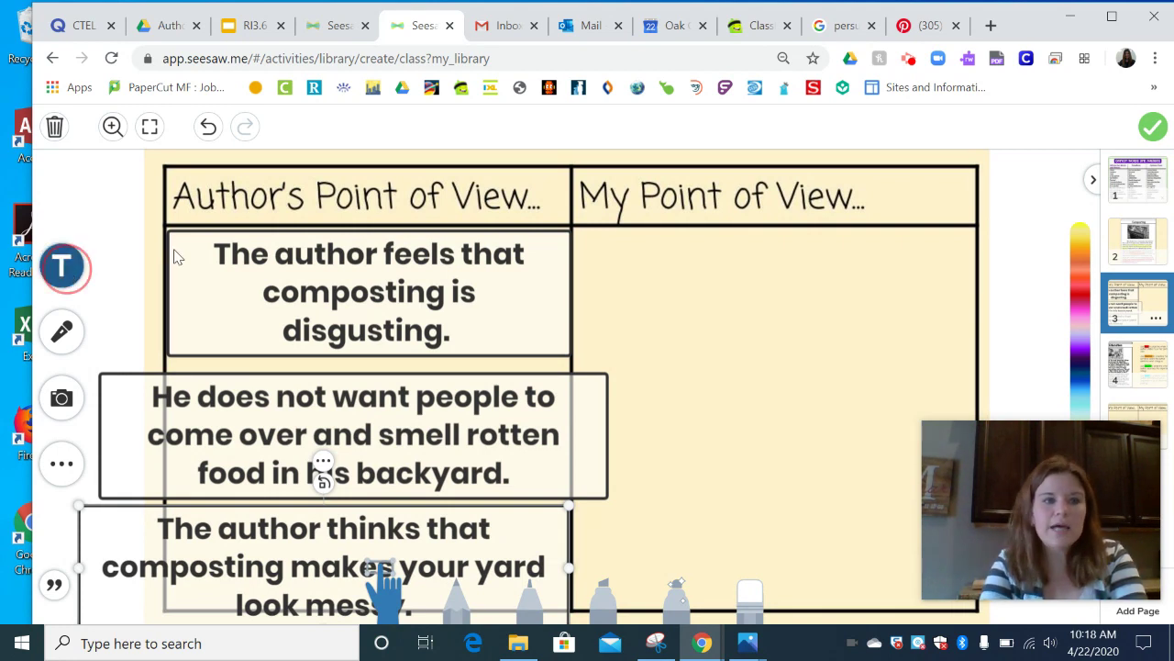
{"action": "left_click", "coordinate": [62, 265]}
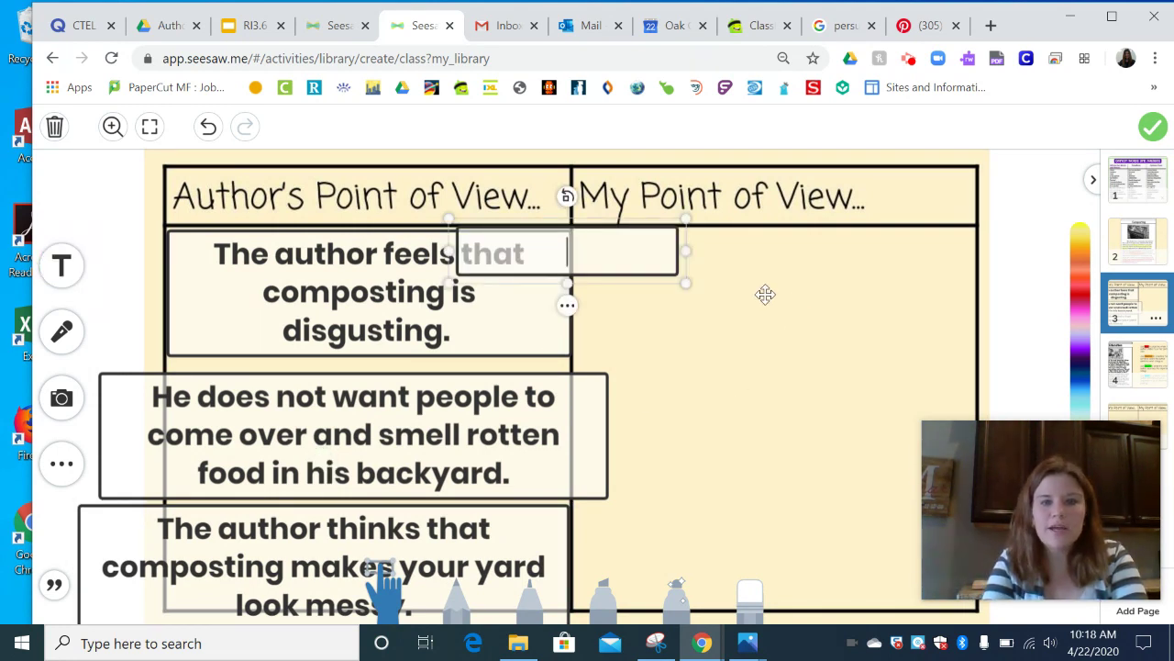
Return to page 1, the Opinion Words and Phrases chart
{"action": "left_click", "coordinate": [1146, 180]}
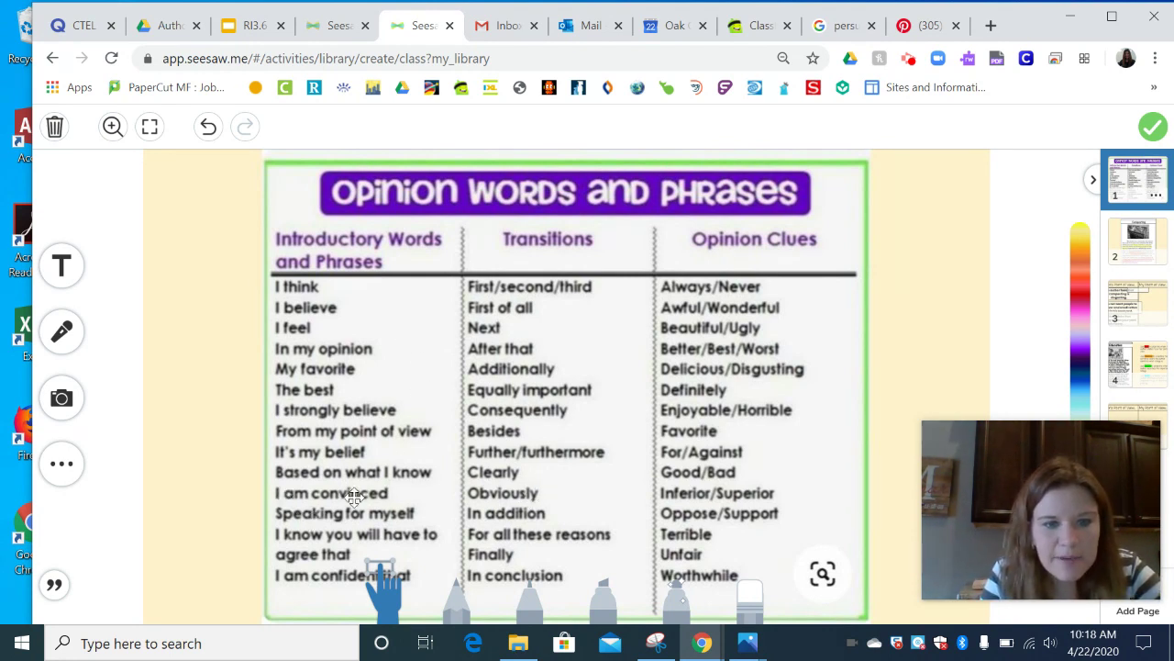
Highlight the phrases 'I am convinced' and 'Definitely' in pink on the Opinion Words and Phrases page
{"action": "left_click", "coordinate": [603, 596]}
{"action": "left_click_drag", "start_coordinate": [273, 494], "coordinate": [387, 494]}
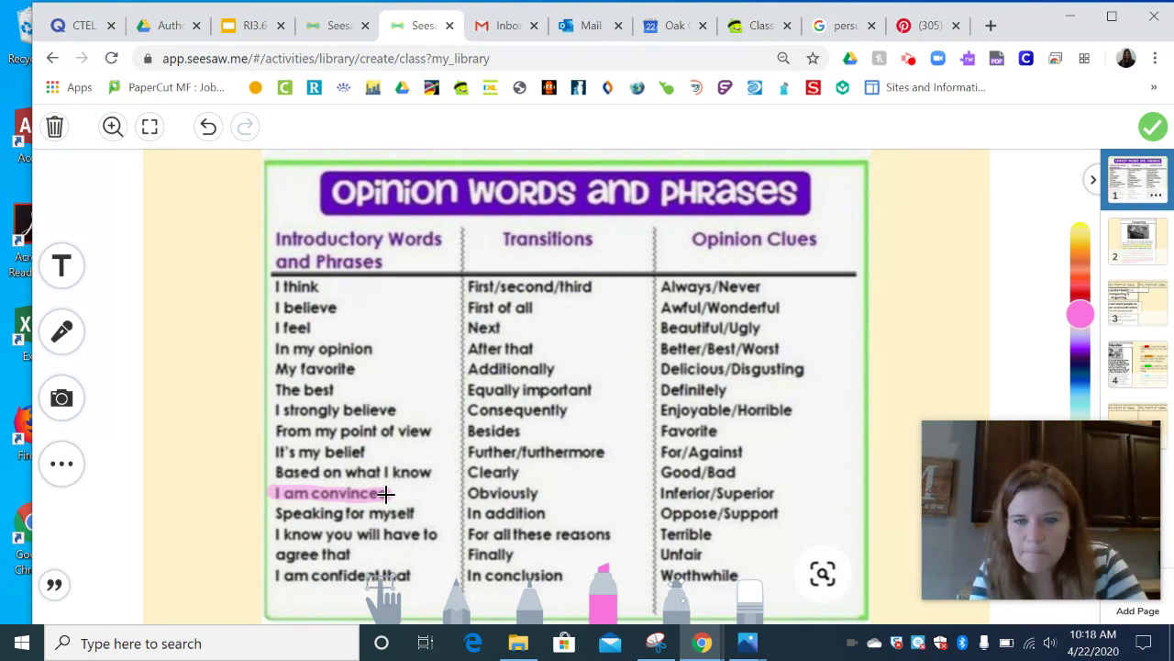
{"action": "left_click_drag", "start_coordinate": [655, 389], "coordinate": [727, 389]}
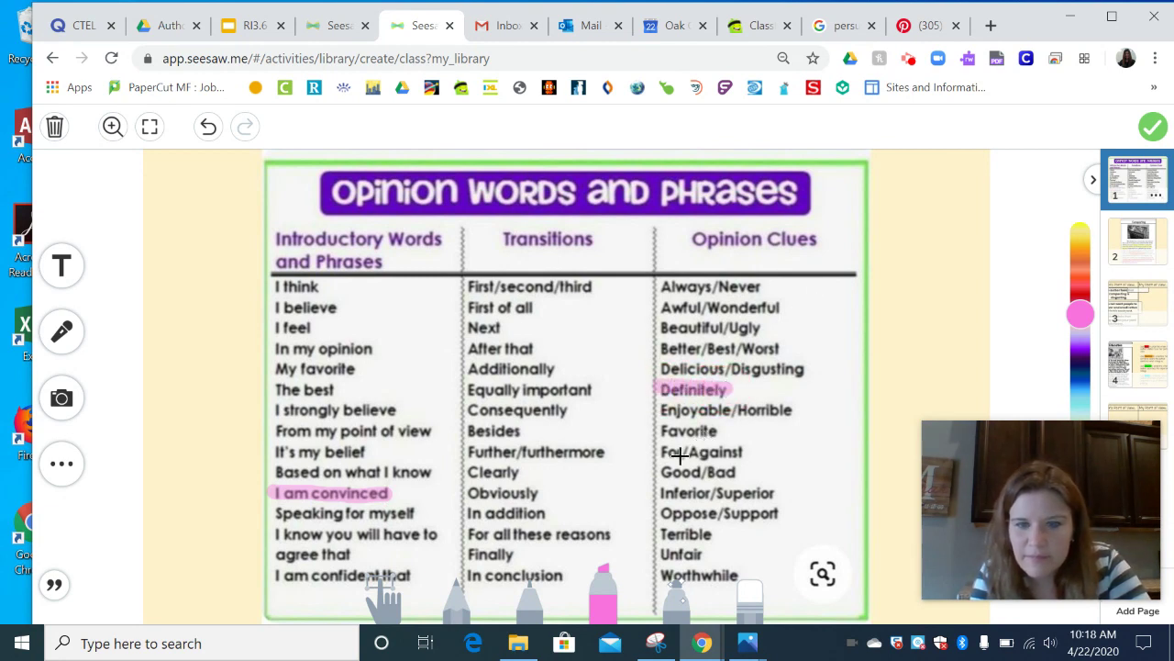